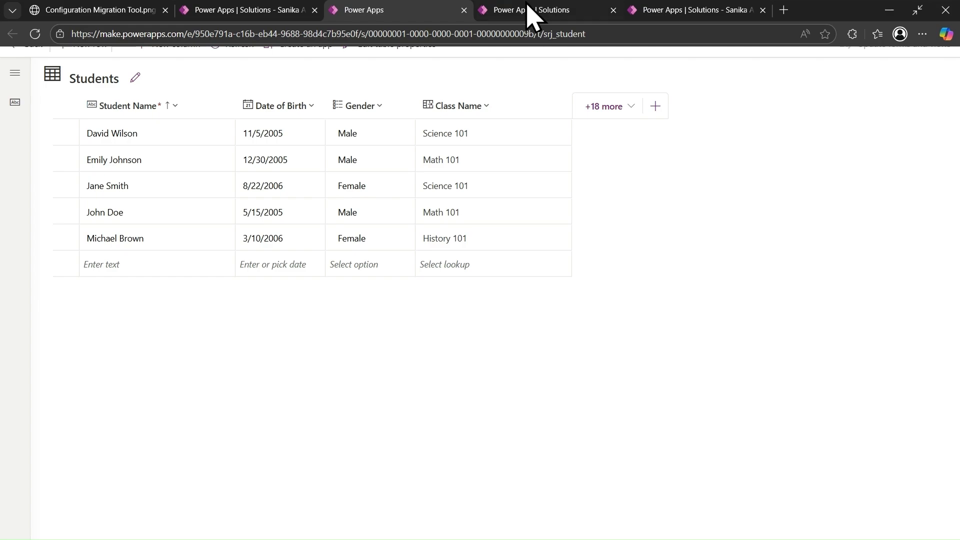
Step: Review the managed solutions of the Ravindra 2025 environment, and bring up the other open Solutions page
left_click(537, 10)
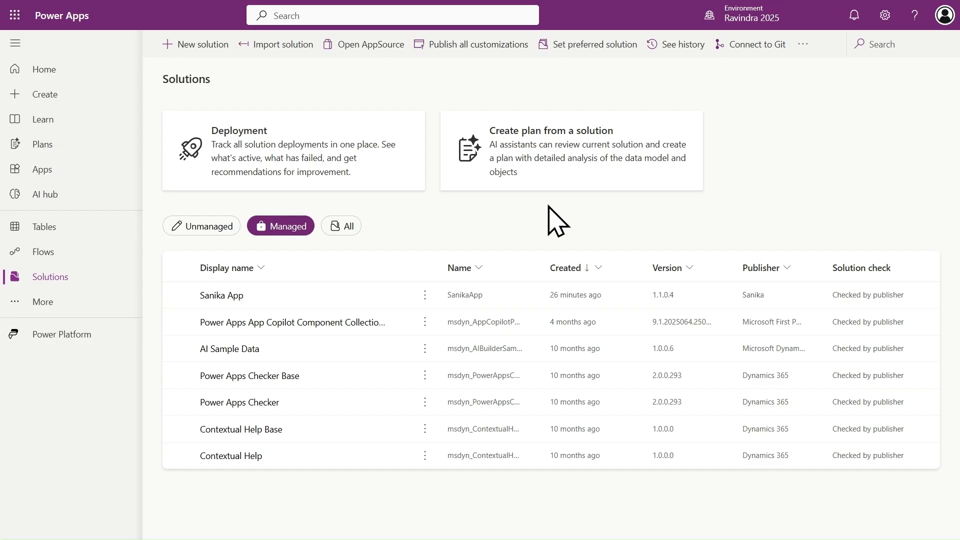
left_click(695, 11)
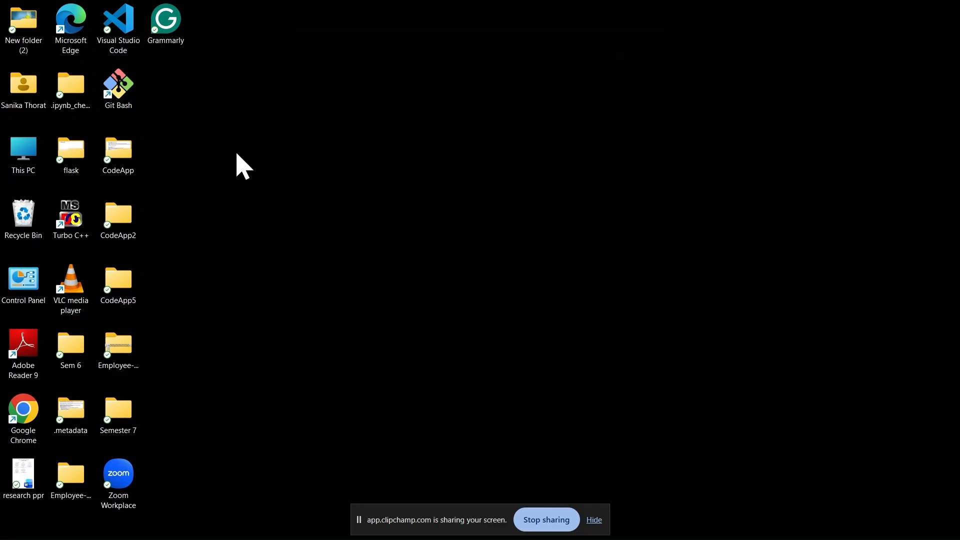
Step: Create a new folder named CMT on the desktop
right_click(174, 89)
mouse_move(207, 183)
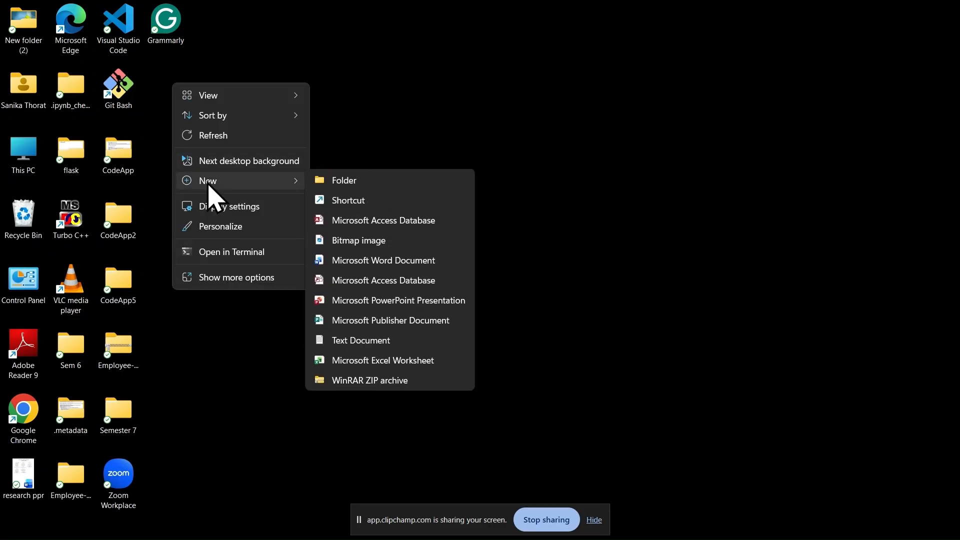
left_click(345, 183)
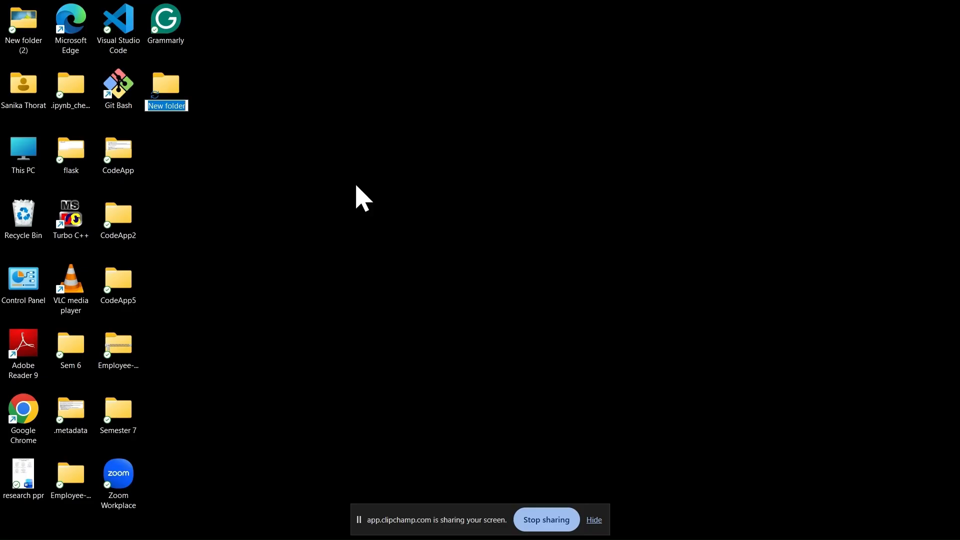
type("CM")
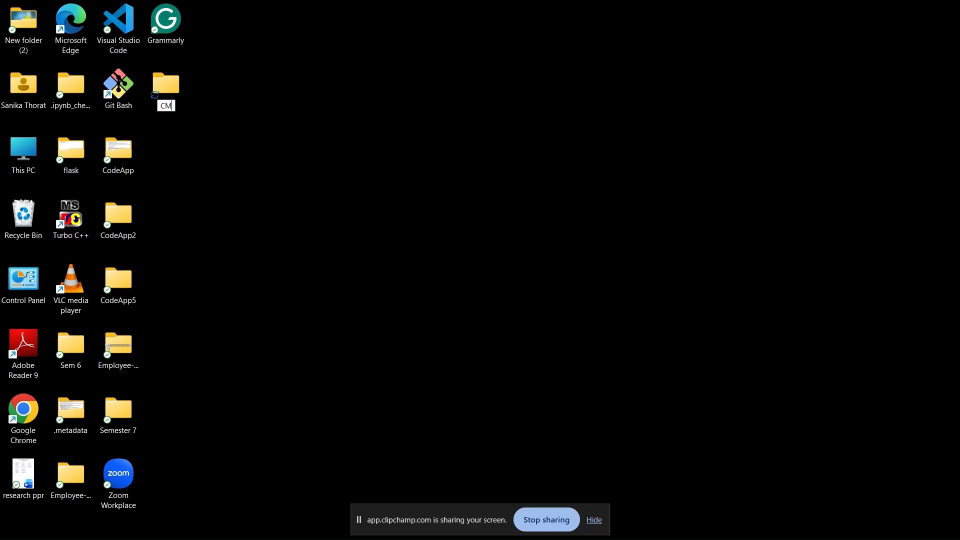
type("T")
key("Return")
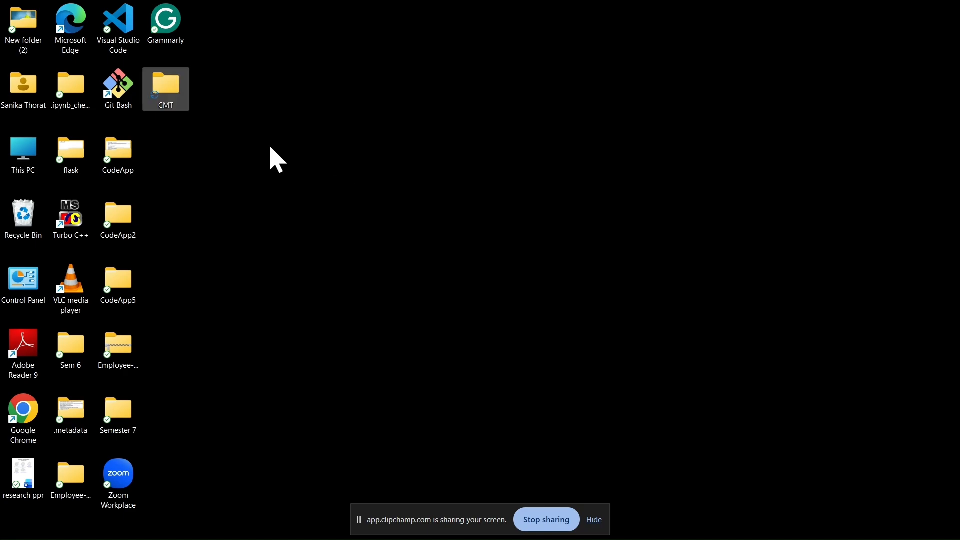
Step: Open the CMT desktop folder in Visual Studio Code
right_click(174, 95)
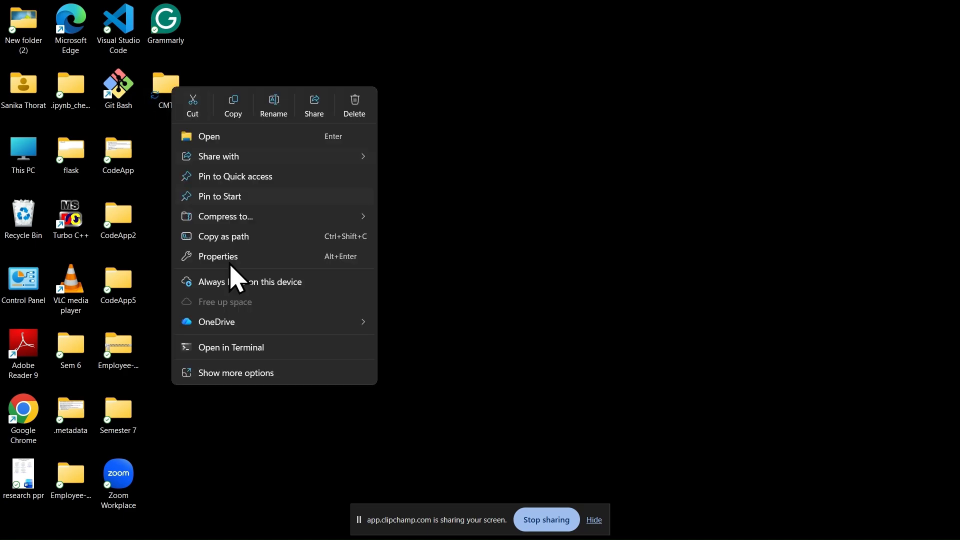
left_click(248, 373)
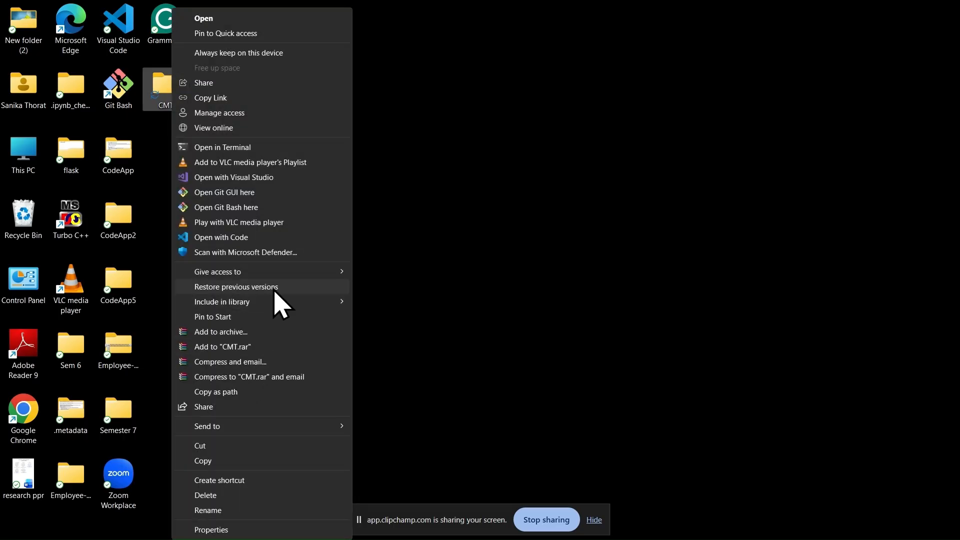
left_click(245, 242)
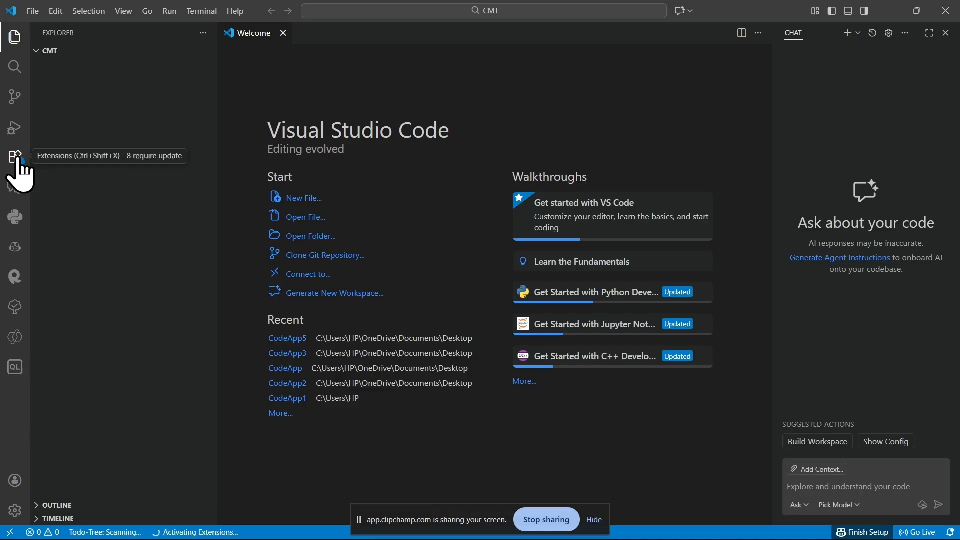
Step: Find Power Platform Tools among the installed extensions and open its details page
left_click(15, 159)
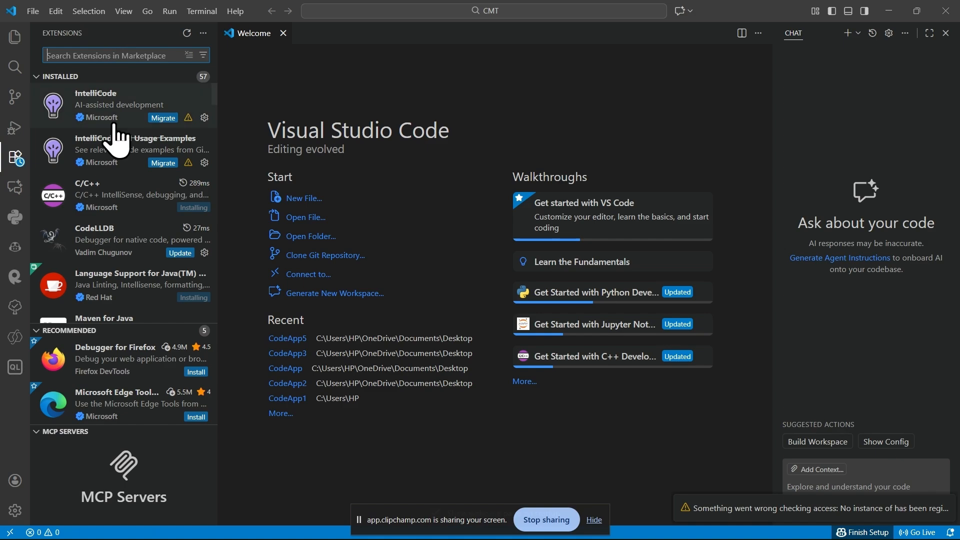
scroll(118, 142, "down", 1)
scroll(118, 230, "down", 4)
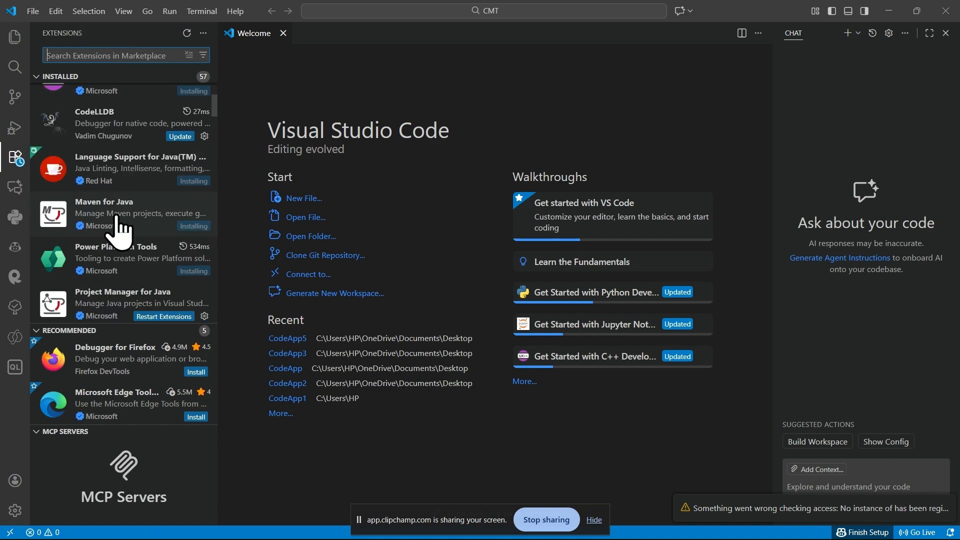
mouse_move(75, 251)
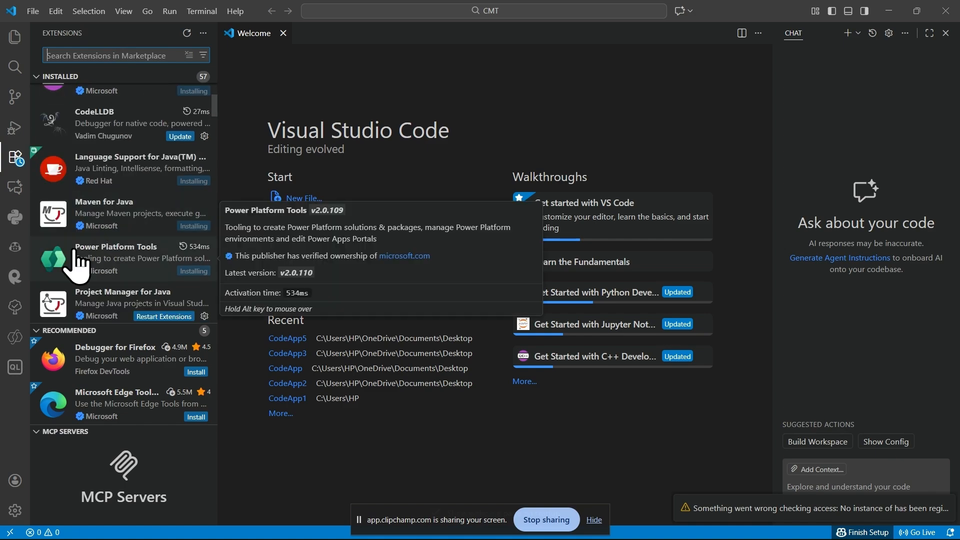
left_click(144, 270)
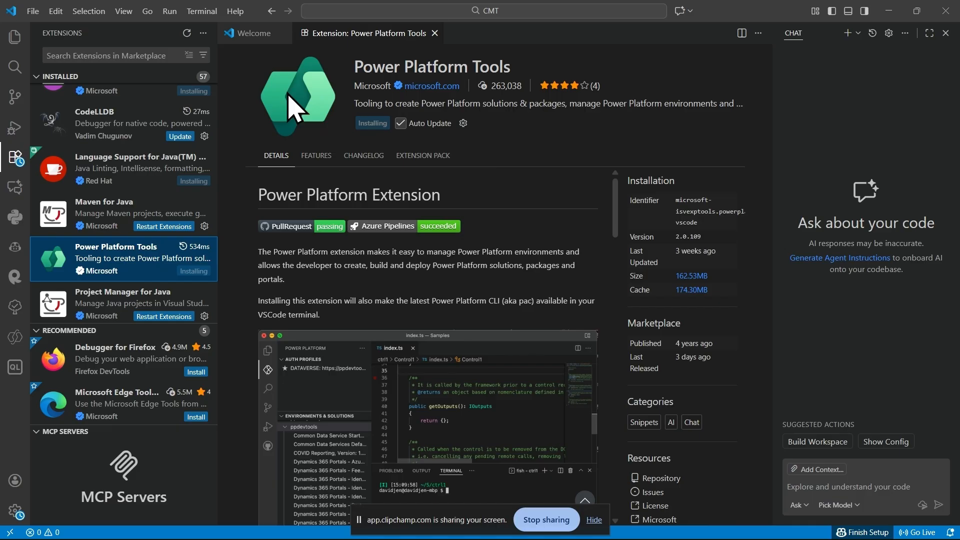
Step: Open a new terminal in the CMT folder and run pac help to list the Power Platform CLI commands
left_click(201, 11)
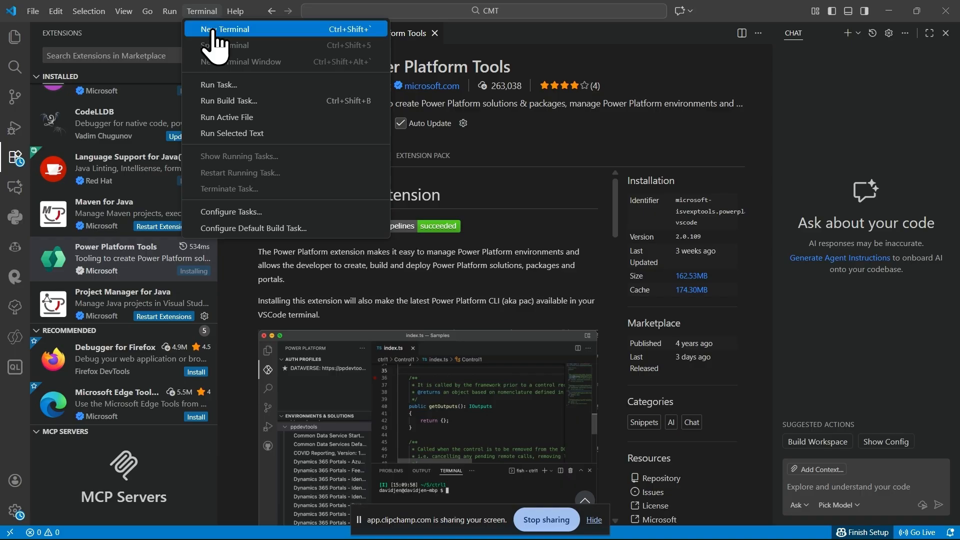
left_click(216, 31)
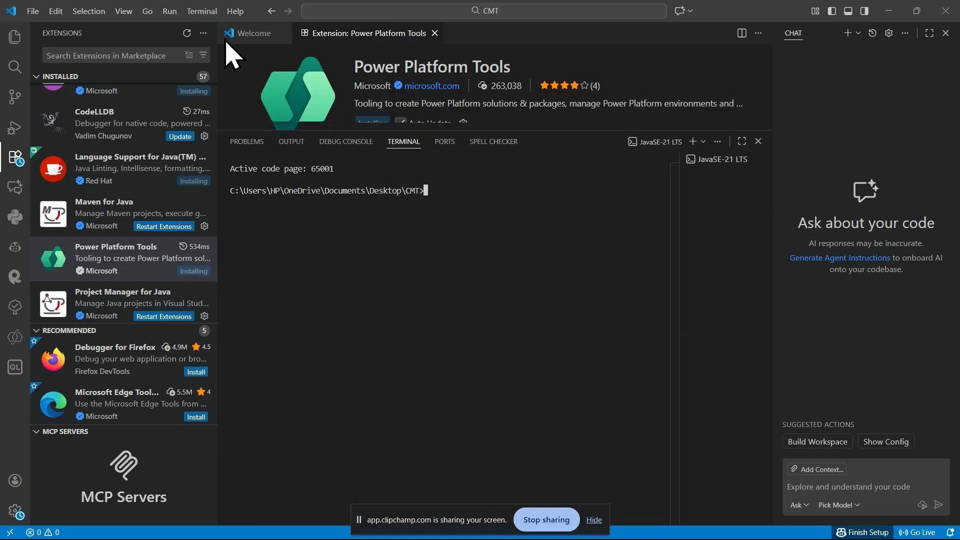
type("pca")
key("BackSpace")
key("BackSpace")
type("ac help")
key("Return")
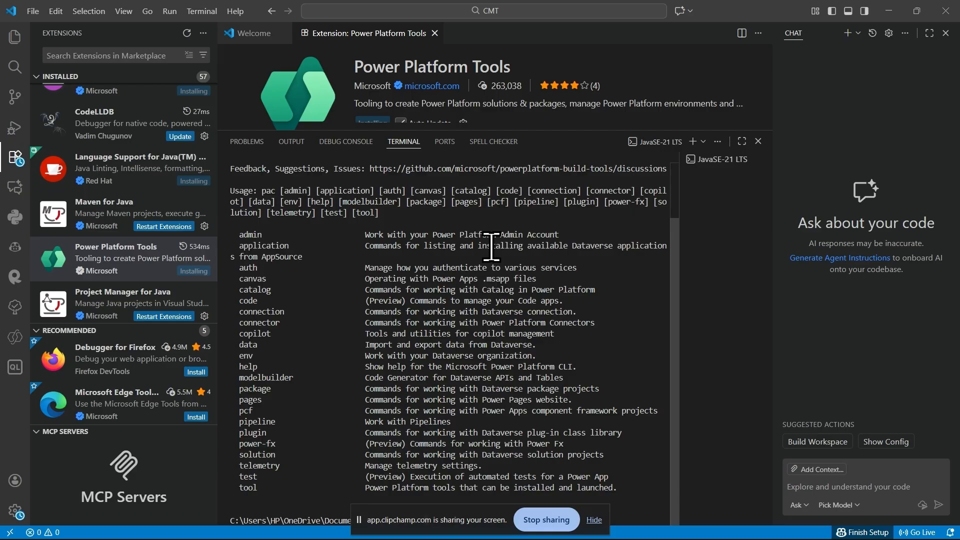
Step: Hide the screen-sharing notice covering the terminal and run pac tool to list the launchable tools
triple_click(238, 496)
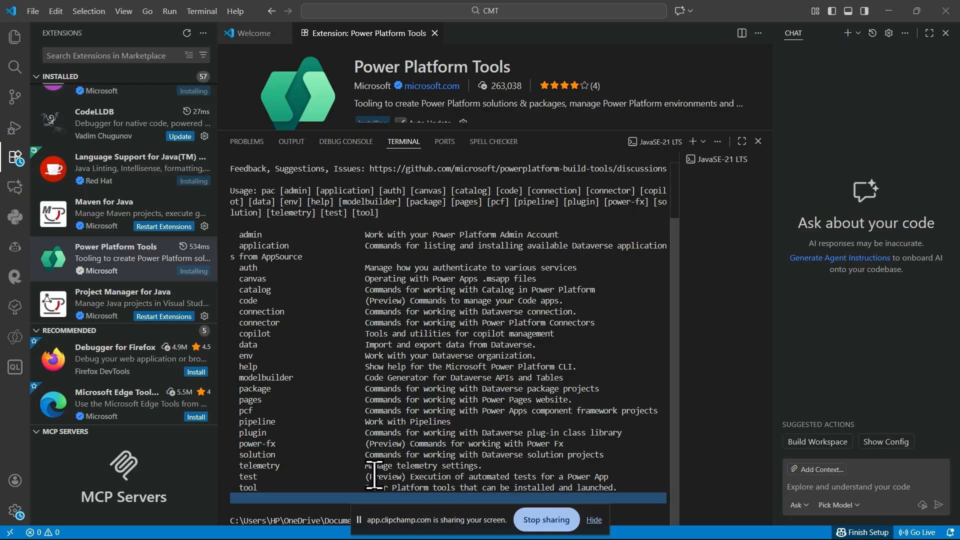
left_click(591, 520)
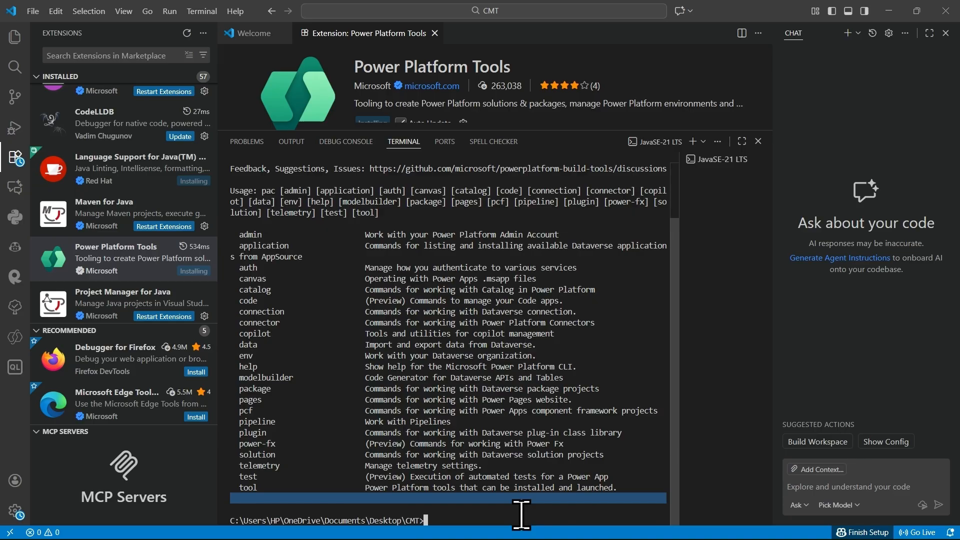
type("pac t")
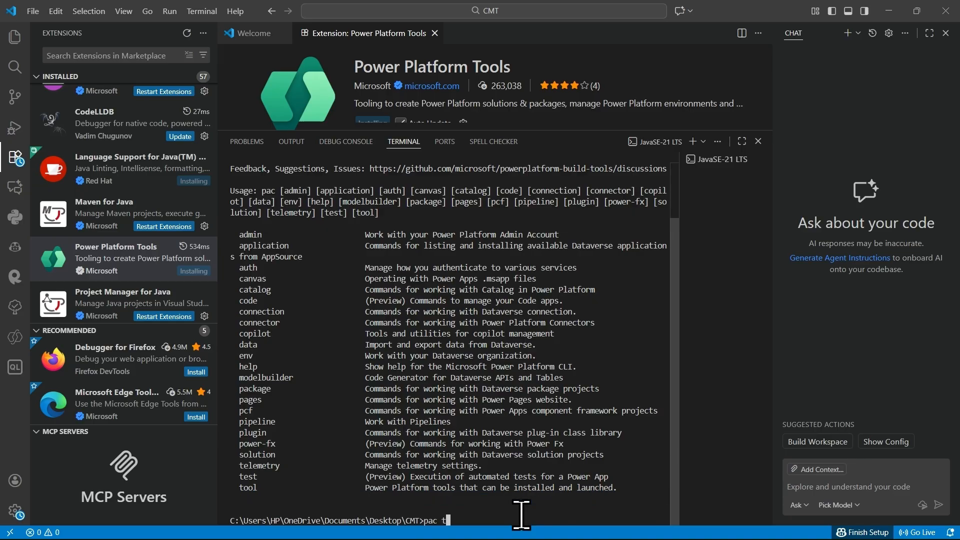
type("ool")
key("Return")
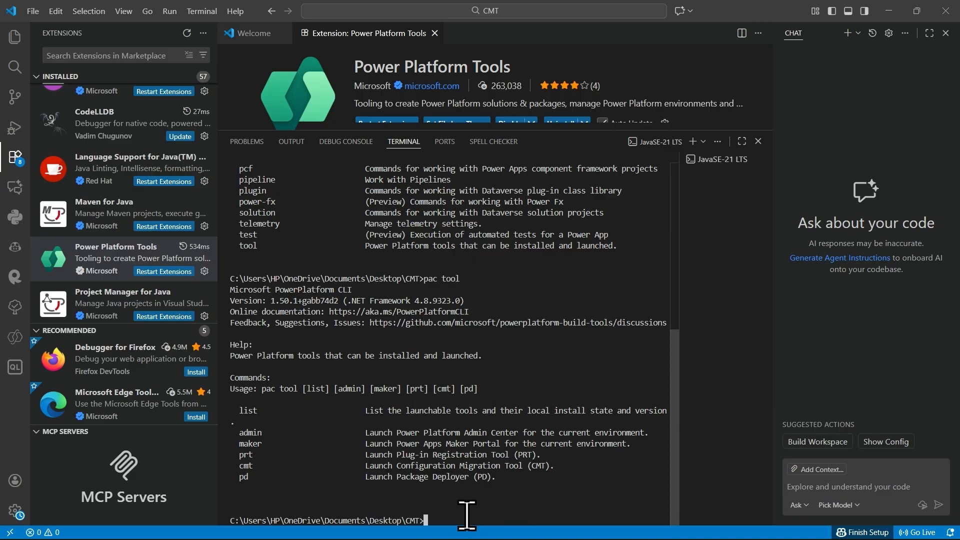
Step: Launch the Configuration Migration Tool with pac tool cmt, and enlarge the terminal to fill the editor area
type("pac tool cmt")
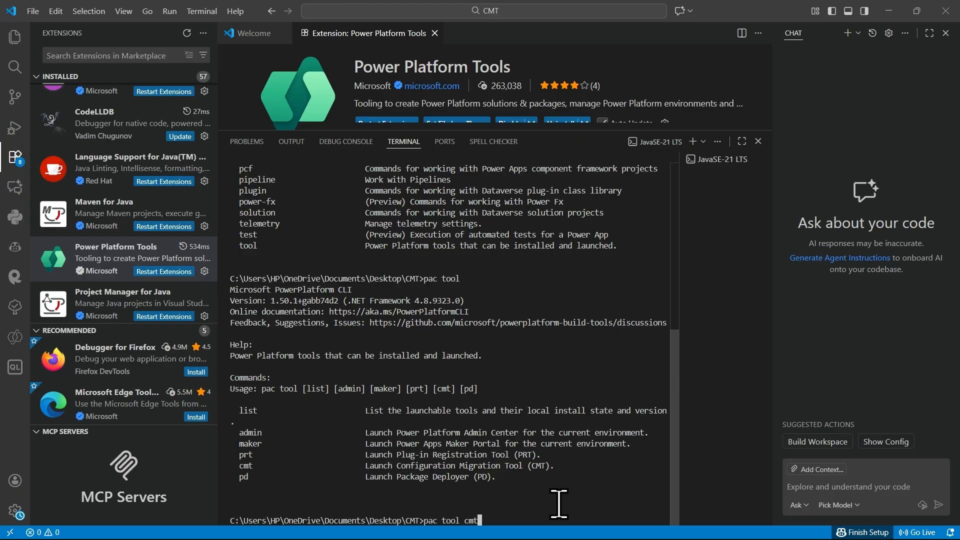
key("Return")
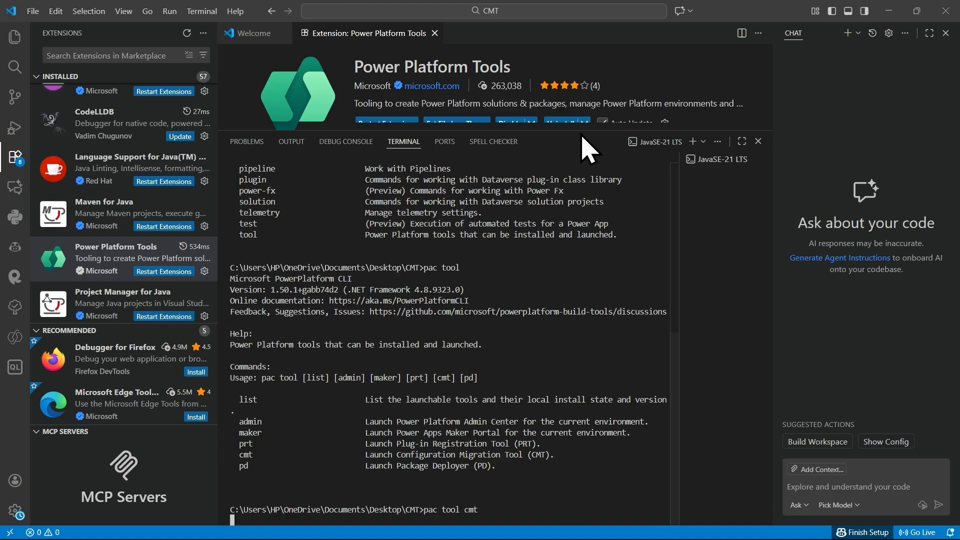
left_click_drag(578, 108, 583, 42)
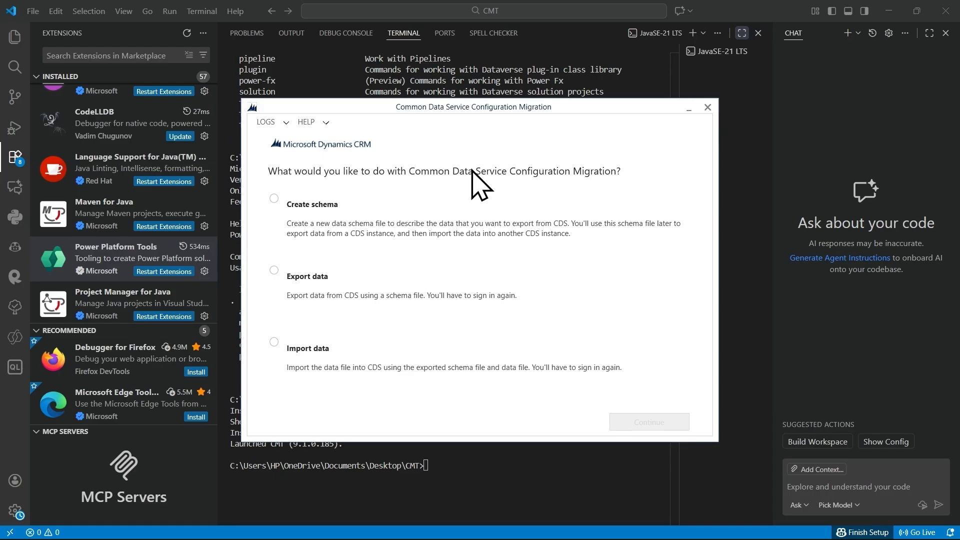
Step: Choose Create schema and start an Office 365 login that displays the list of available organizations
left_click(322, 205)
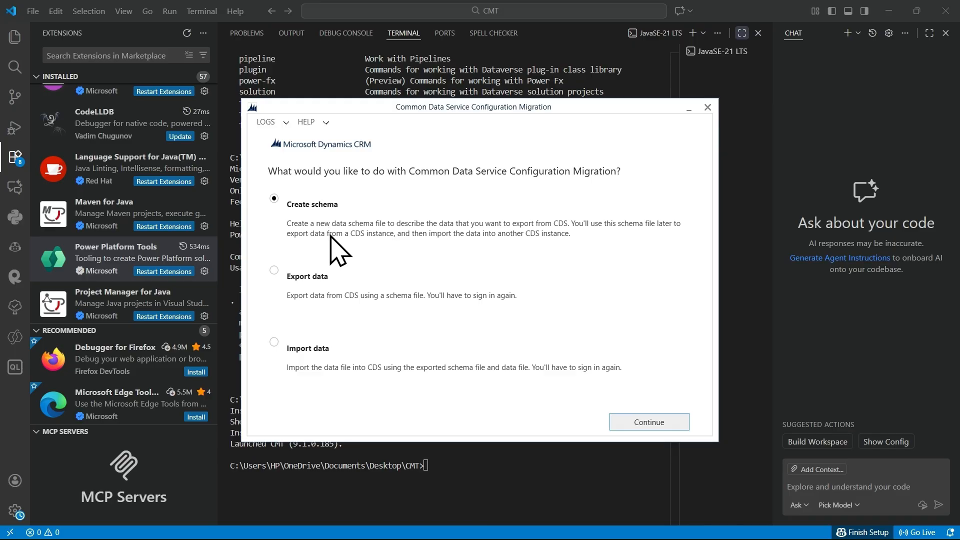
left_click(665, 424)
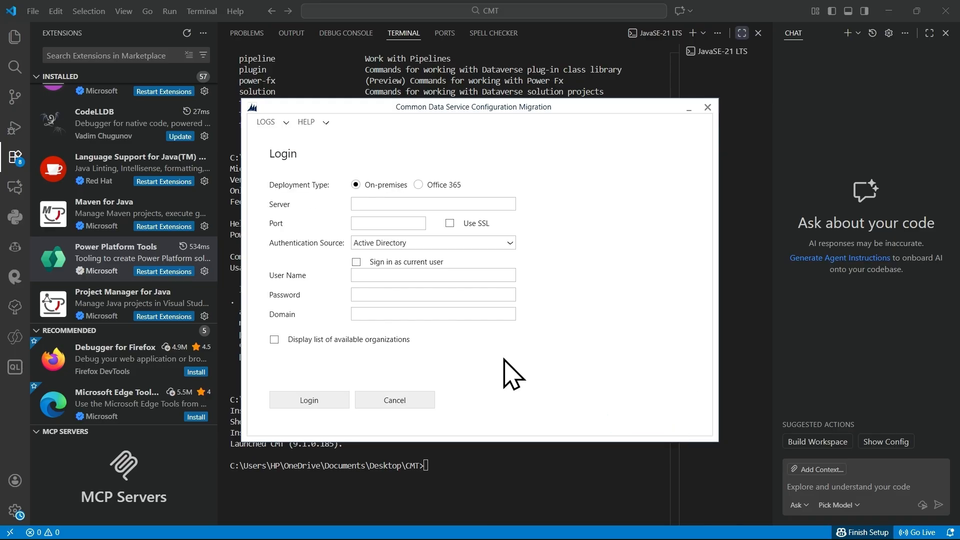
left_click(417, 185)
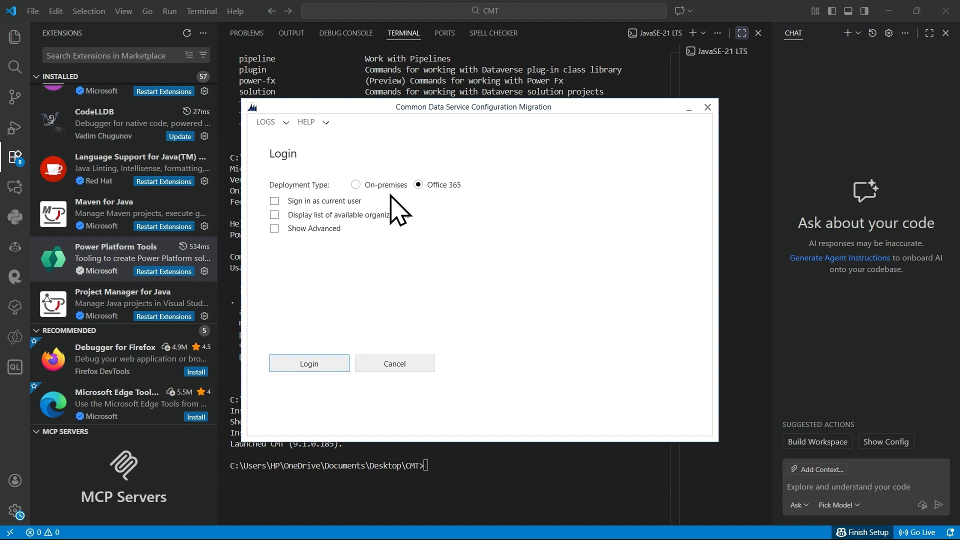
left_click(356, 215)
left_click(323, 365)
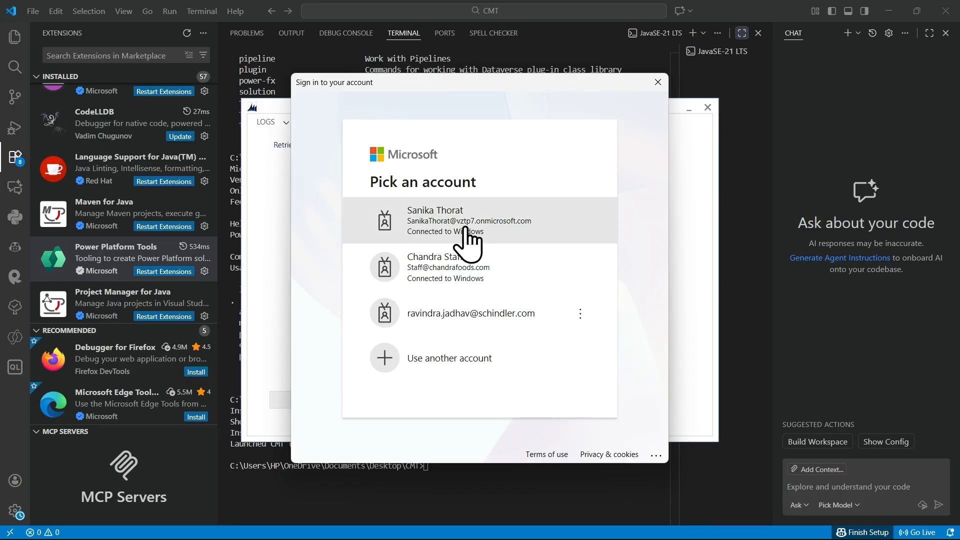
Step: Sign in with the first listed onmicrosoft.com account and connect to the North America environment org1c1b66ba
left_click(482, 220)
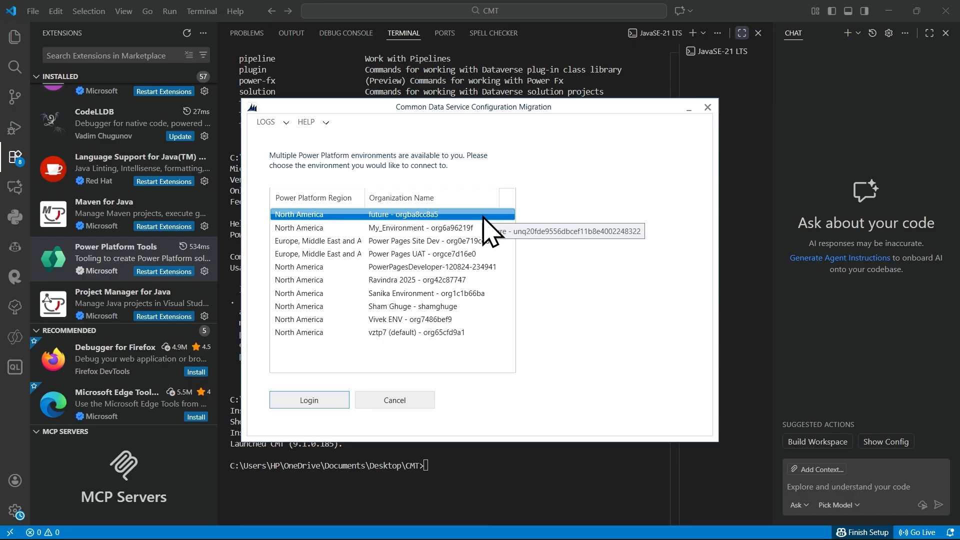
left_click(457, 293)
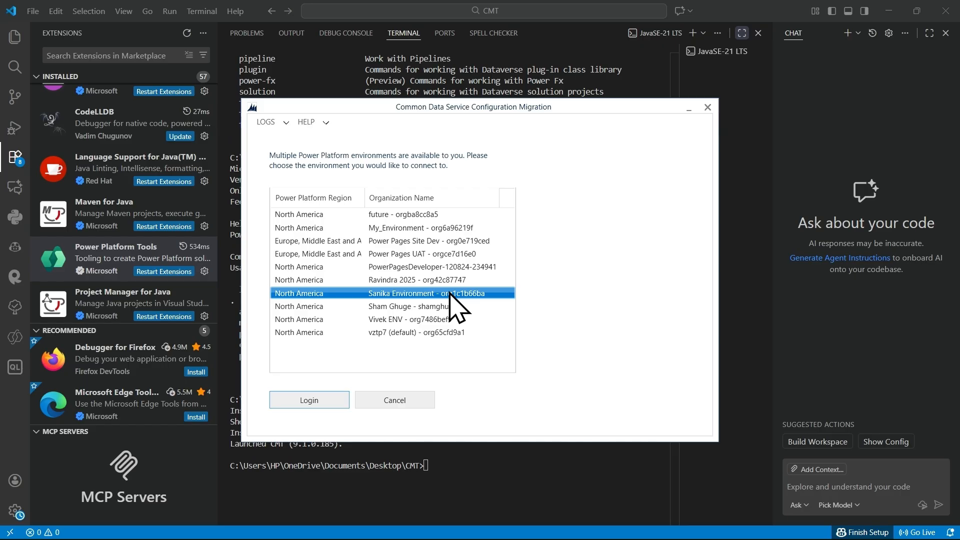
left_click(324, 405)
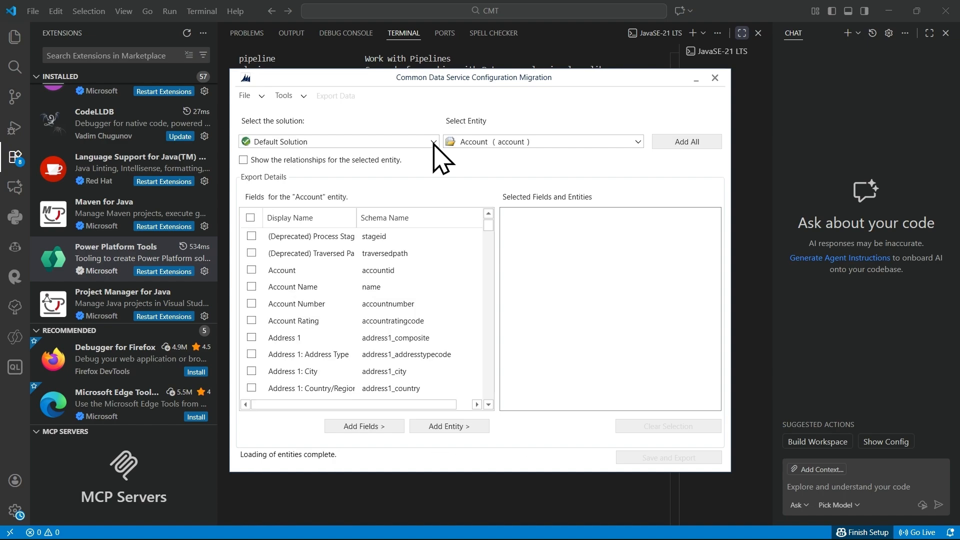
Step: Select the Sanika App solution as the source of the entities for the schema
left_click(433, 142)
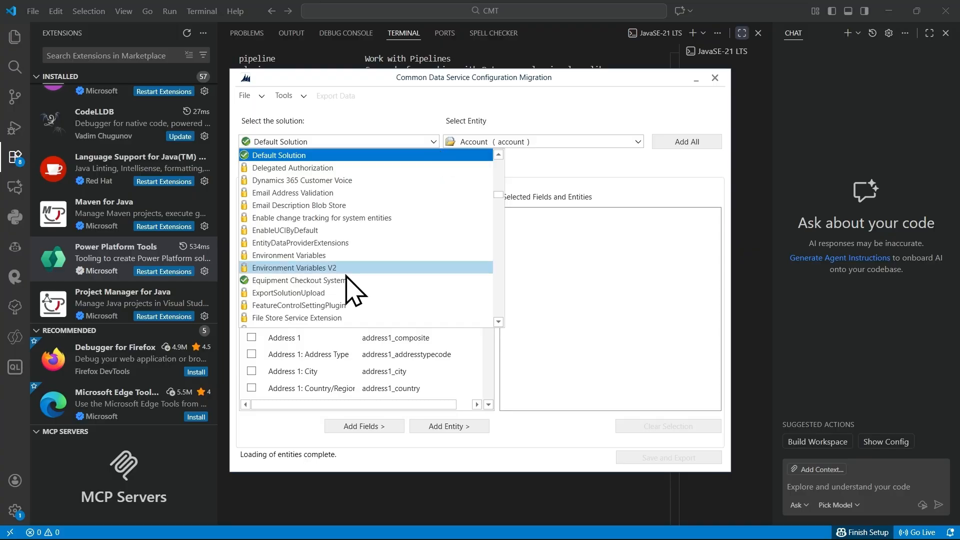
scroll(352, 290, "down", 15)
scroll(353, 290, "up", 20)
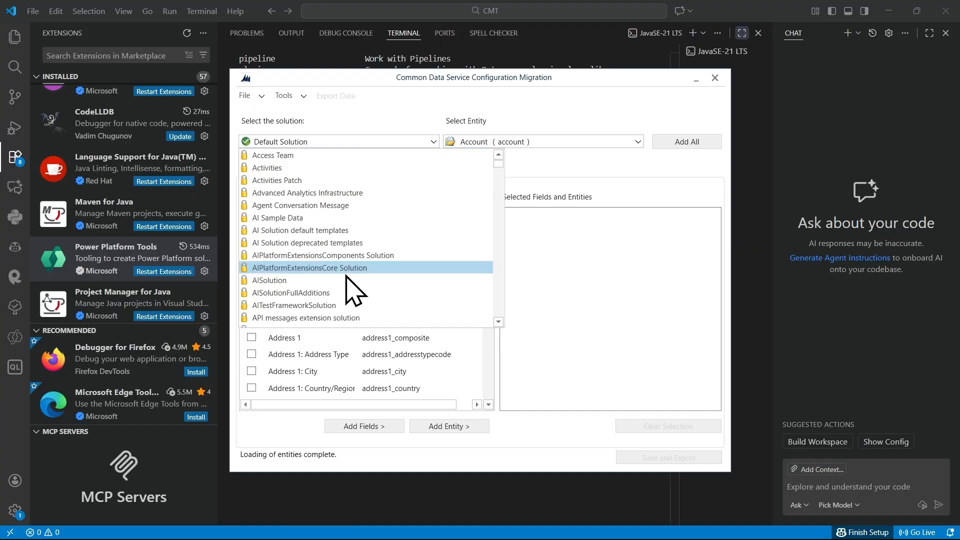
left_click(498, 322)
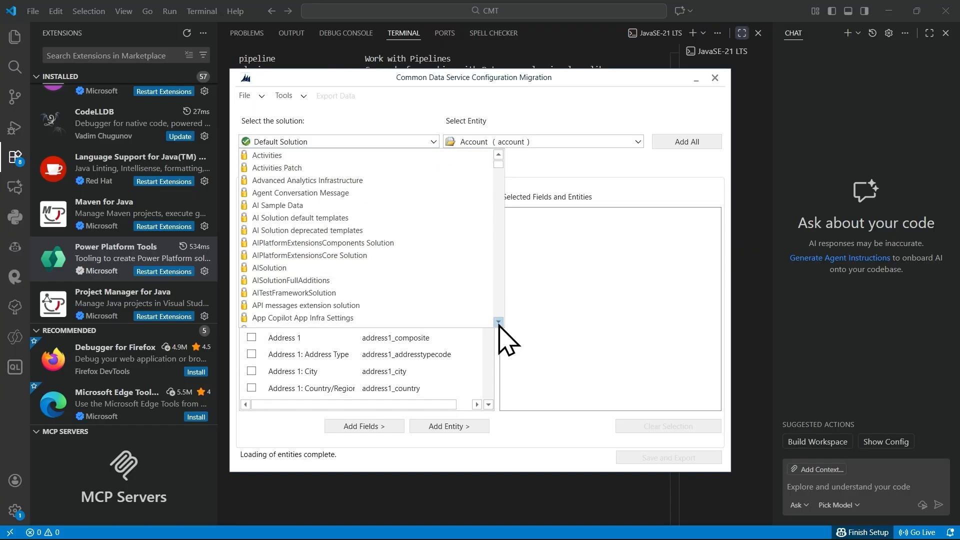
scroll(499, 325, "down", 1)
scroll(500, 325, "down", 2)
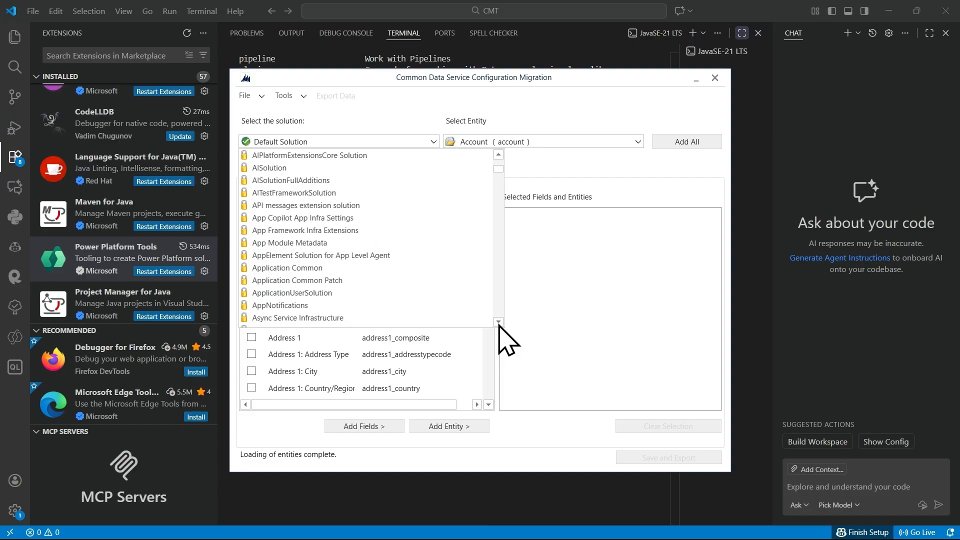
left_click(498, 323)
scroll(499, 325, "down", 2)
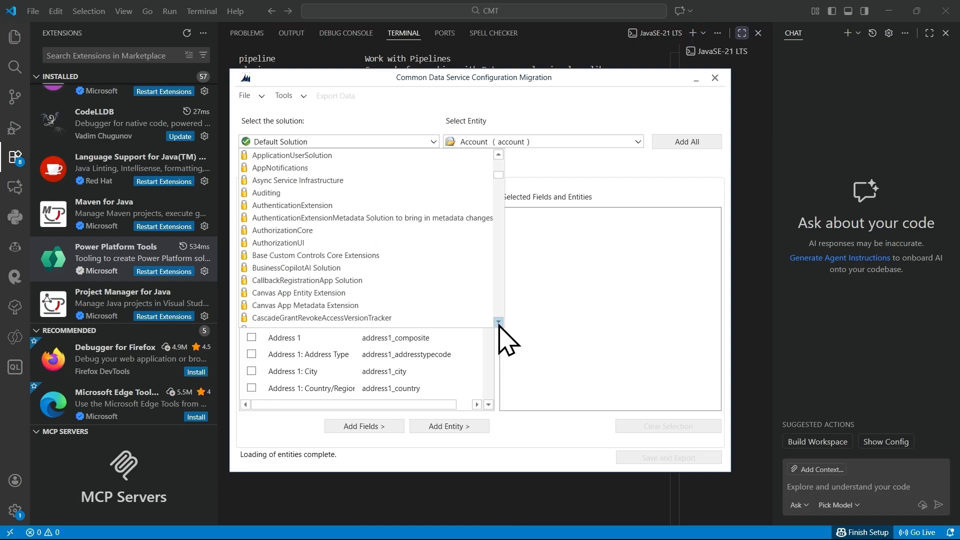
scroll(500, 325, "down", 2)
left_click(498, 323)
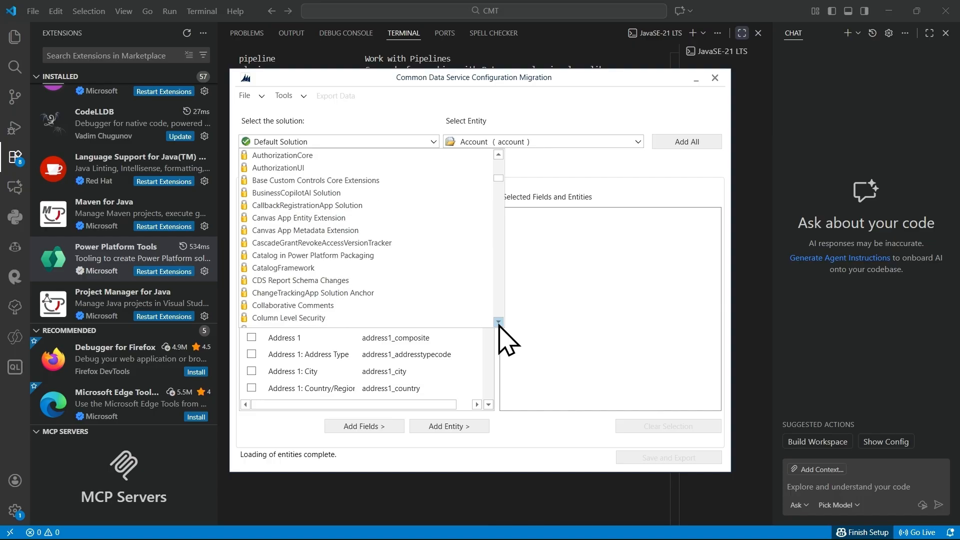
scroll(500, 325, "down", 3)
scroll(499, 325, "down", 2)
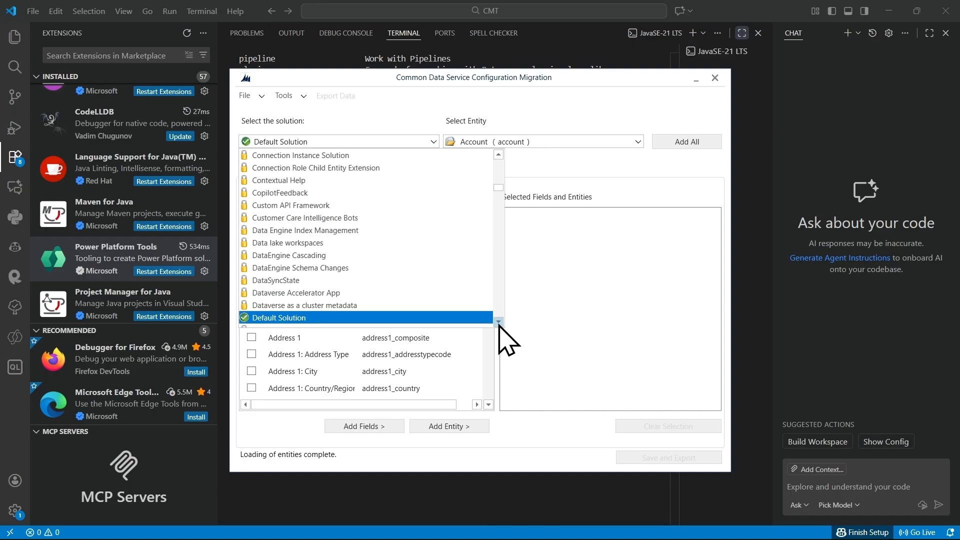
scroll(500, 325, "down", 5)
left_click(499, 323)
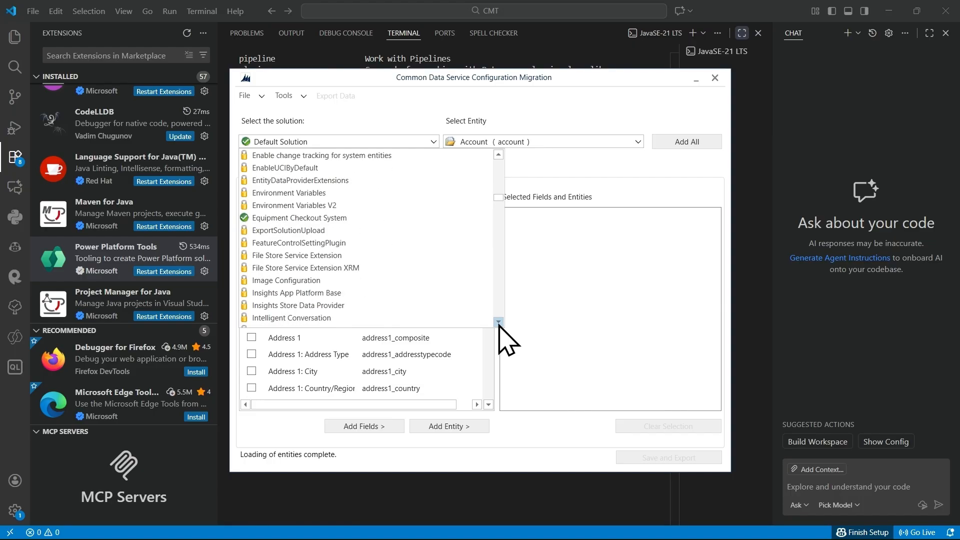
scroll(508, 339, "down", 5)
scroll(499, 326, "down", 5)
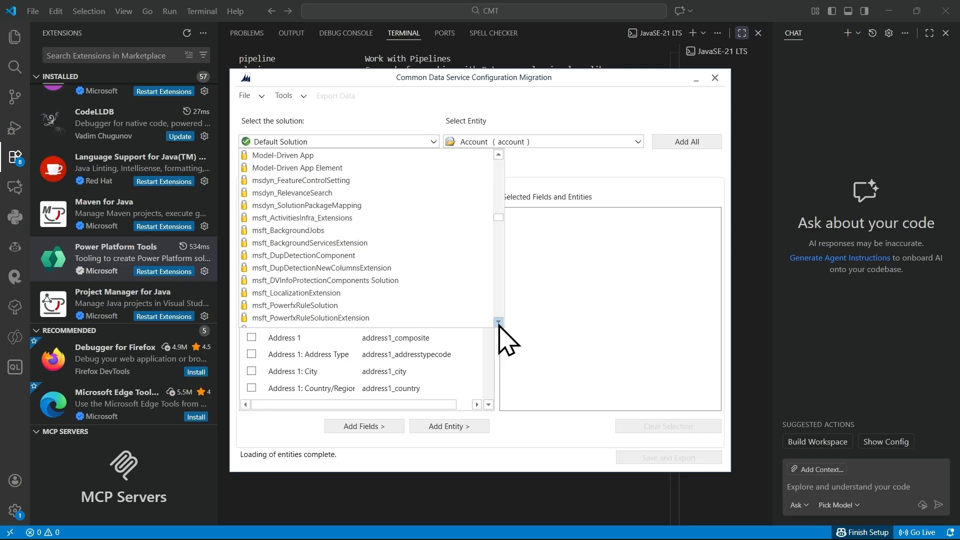
scroll(500, 325, "down", 5)
scroll(499, 326, "down", 5)
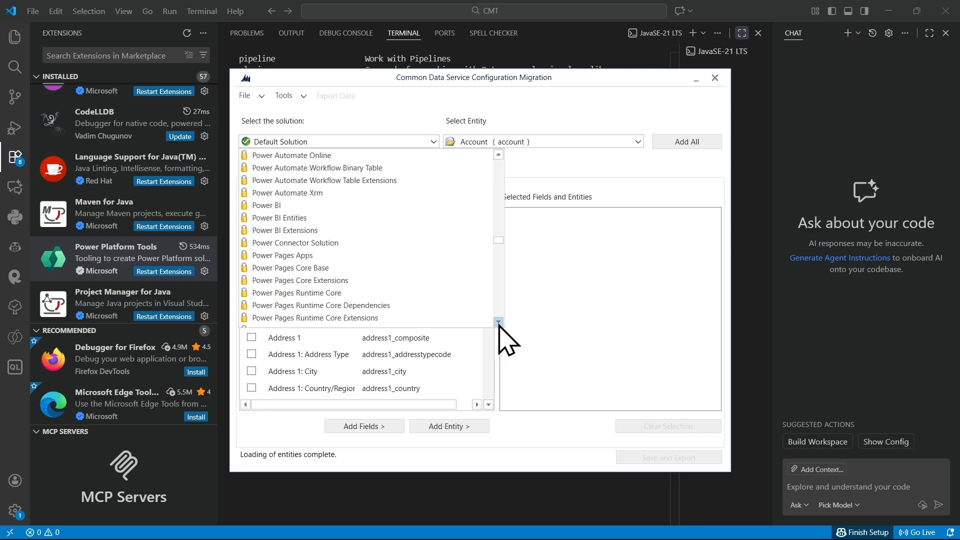
scroll(500, 326, "down", 5)
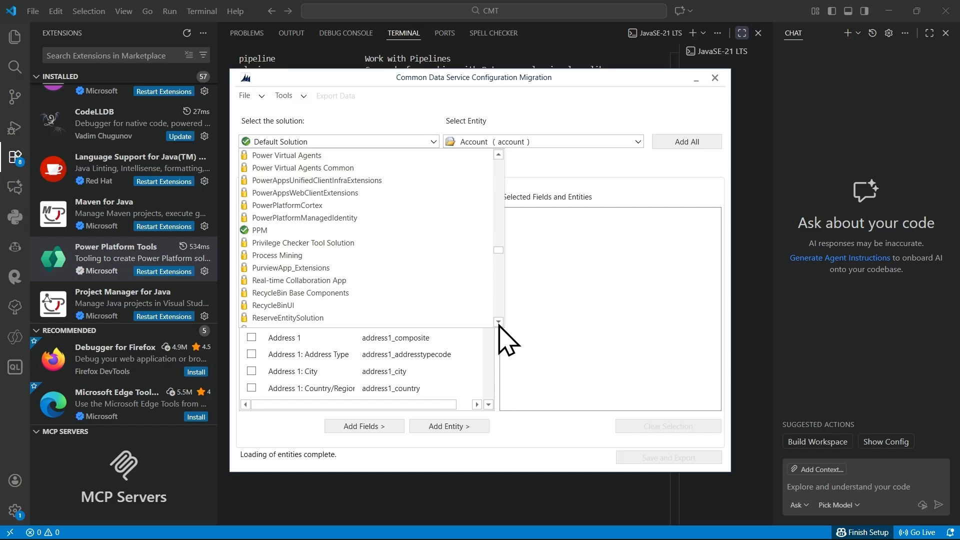
scroll(499, 326, "down", 3)
scroll(499, 326, "down", 2)
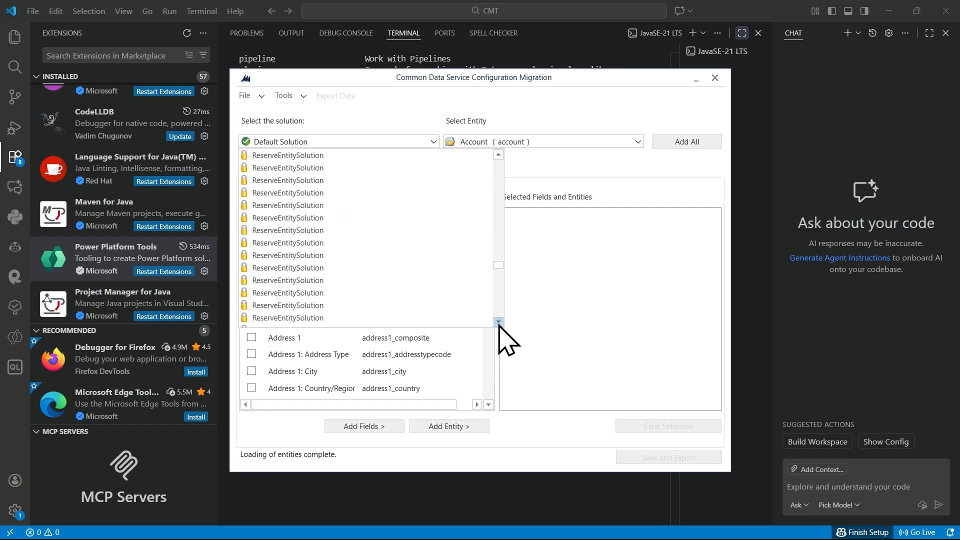
scroll(499, 326, "down", 2)
scroll(500, 326, "down", 2)
scroll(500, 326, "down", 2)
scroll(500, 326, "down", 2)
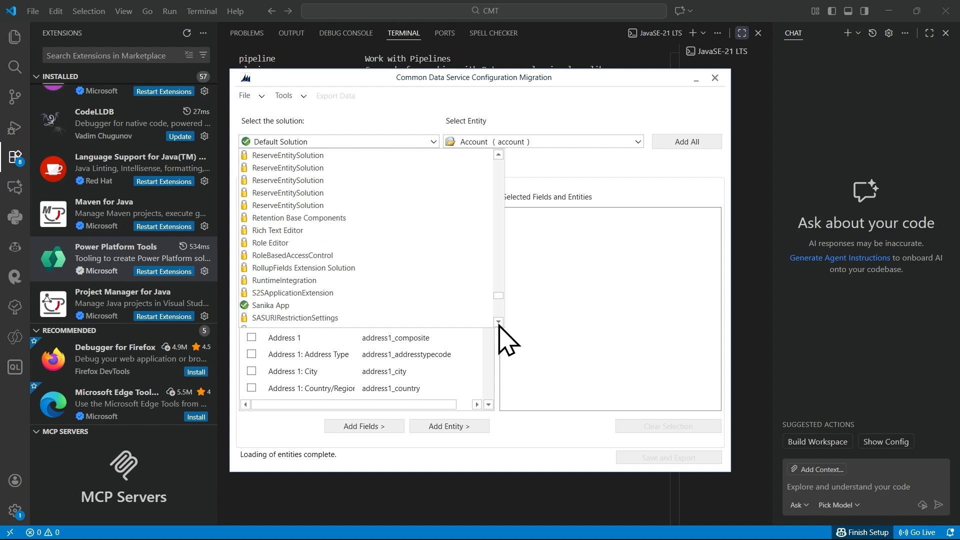
scroll(500, 326, "down", 3)
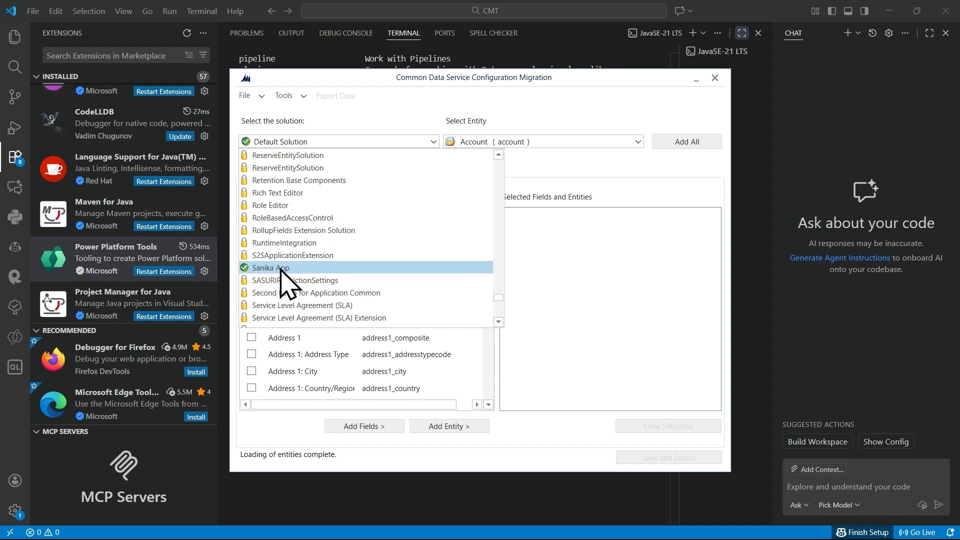
left_click(282, 269)
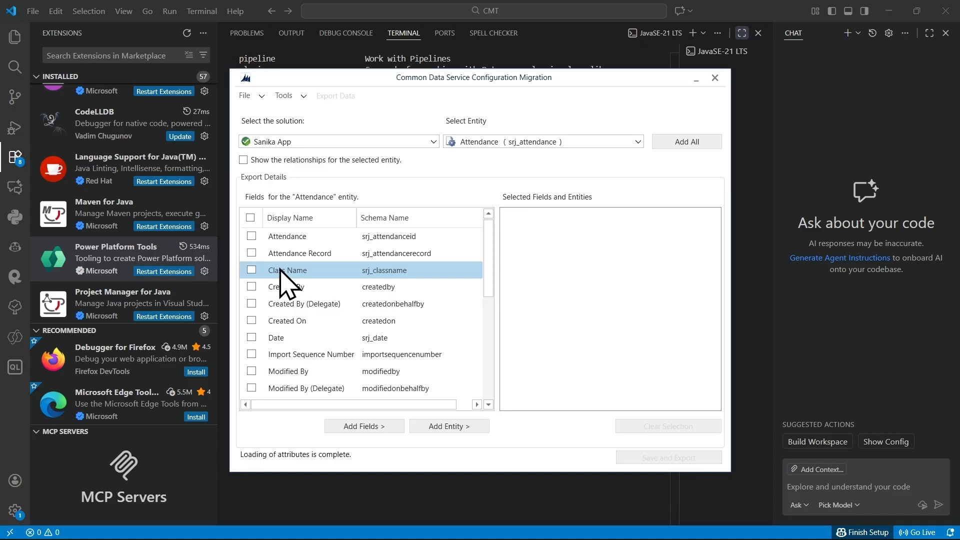
Step: Choose the Student (srj_student) entity, select all of its fields, and add the entity to the schema selection
scroll(313, 349, "down", 5)
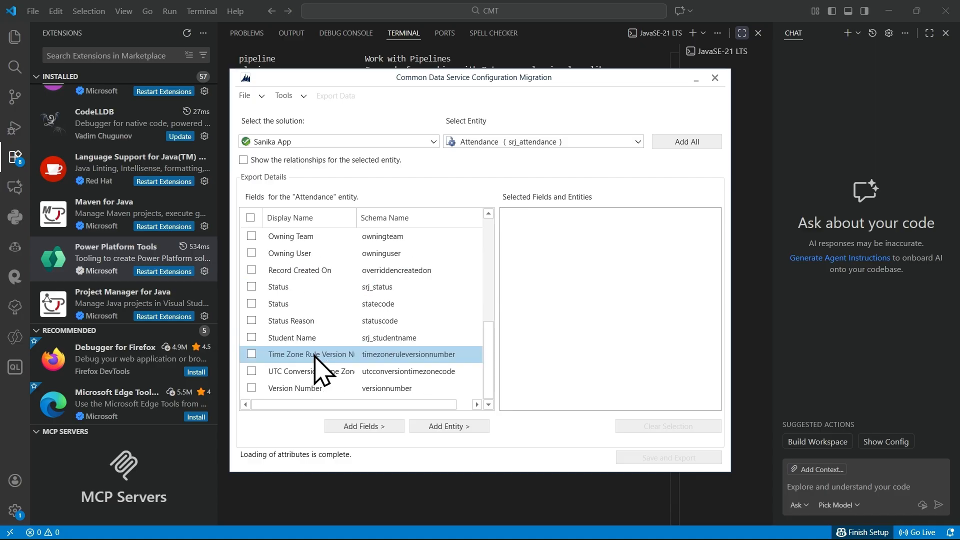
scroll(315, 356, "up", 5)
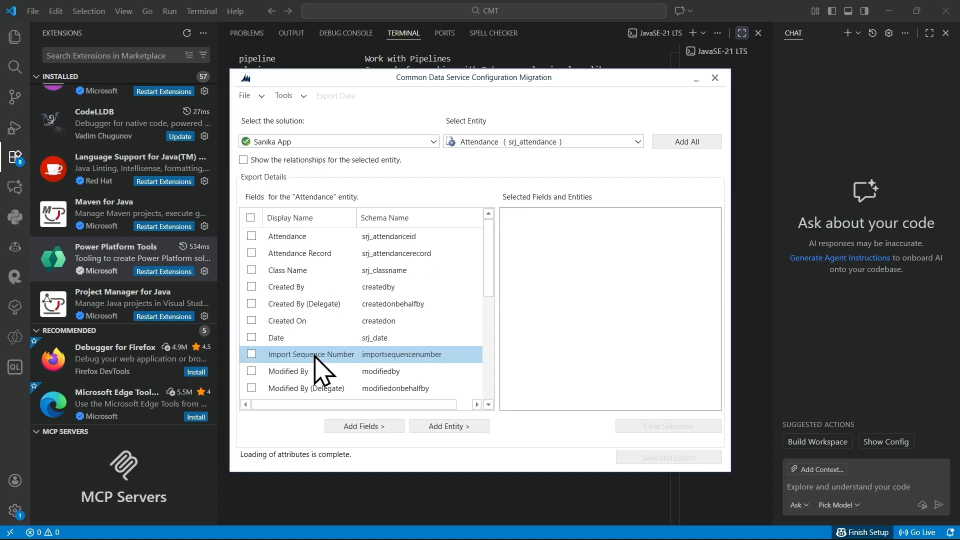
left_click(561, 142)
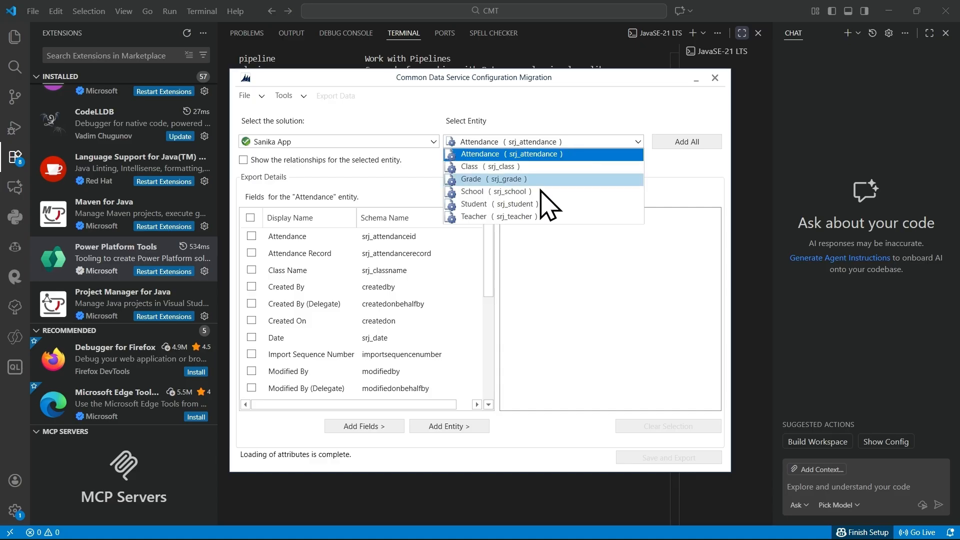
left_click(543, 206)
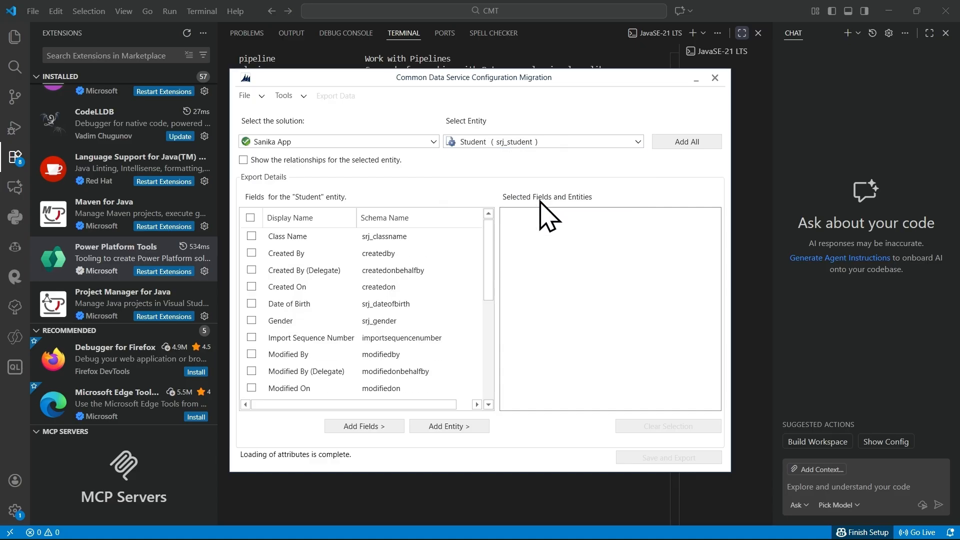
left_click(251, 218)
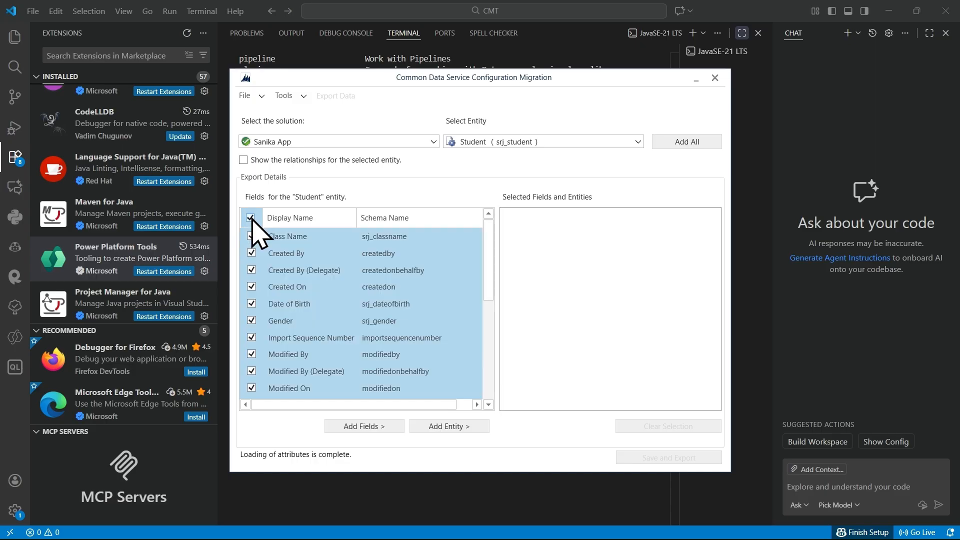
scroll(401, 350, "down", 5)
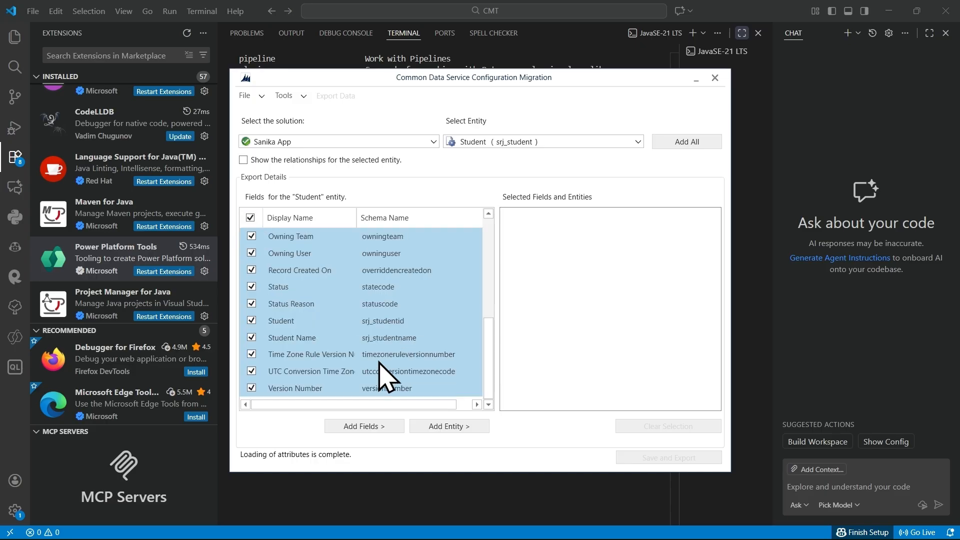
left_click(448, 430)
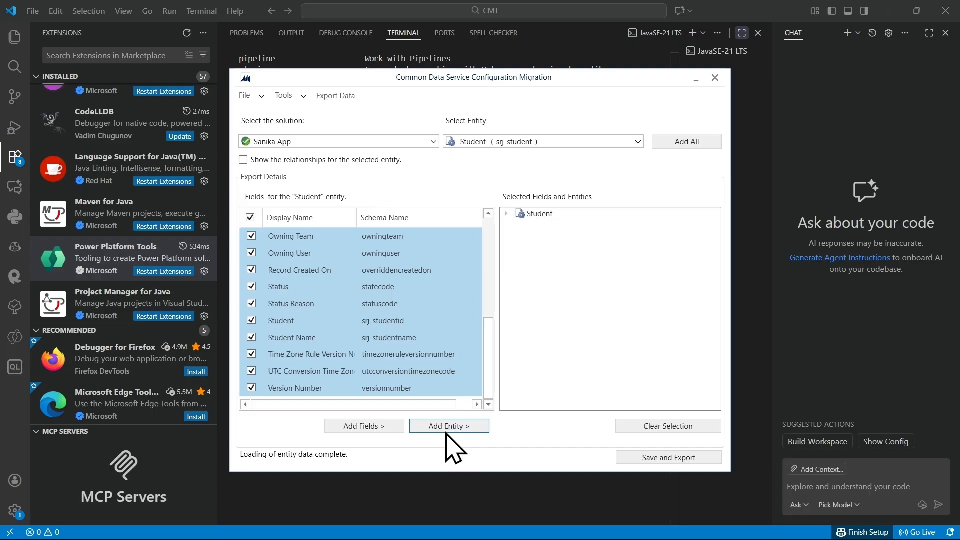
Step: Save the schema as the XML file Sanika_App_Student_Schema in the Desktop folder
left_click(663, 458)
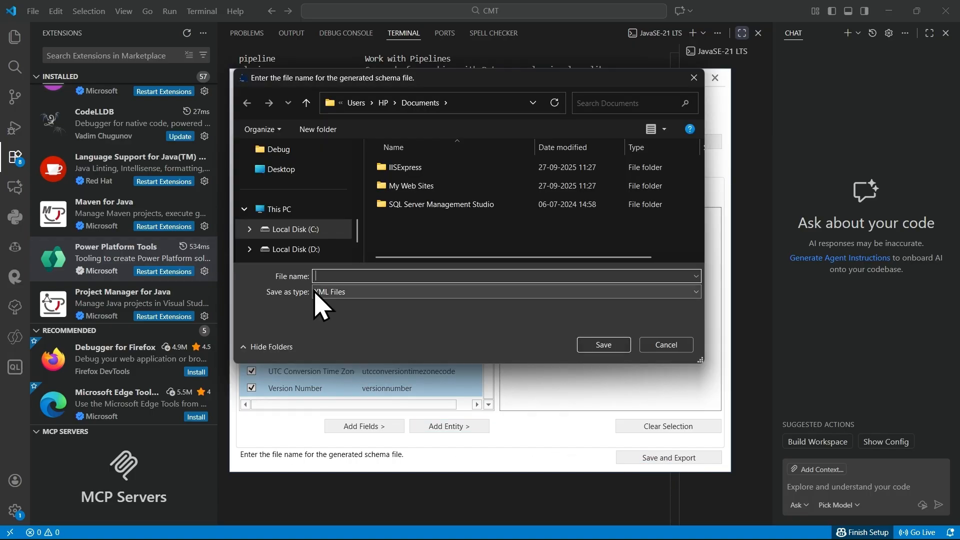
left_click(295, 170)
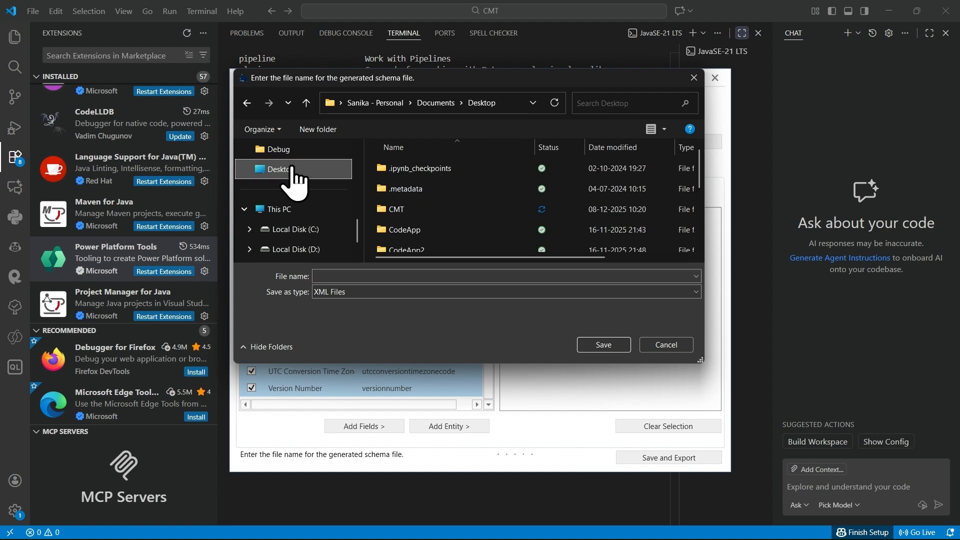
left_click(358, 276)
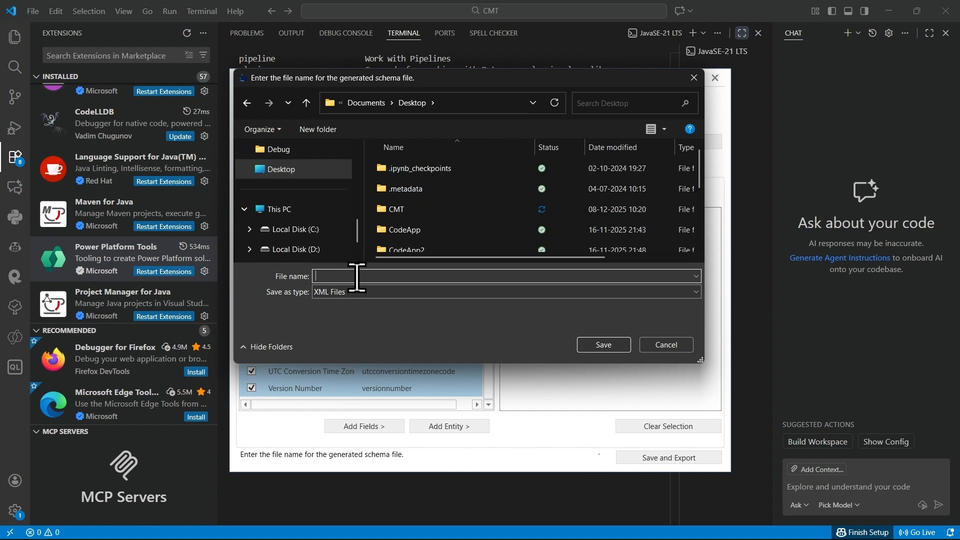
type("Sanika_App_Sta")
key("BackSpace")
type("tudent_Schema")
left_click(607, 342)
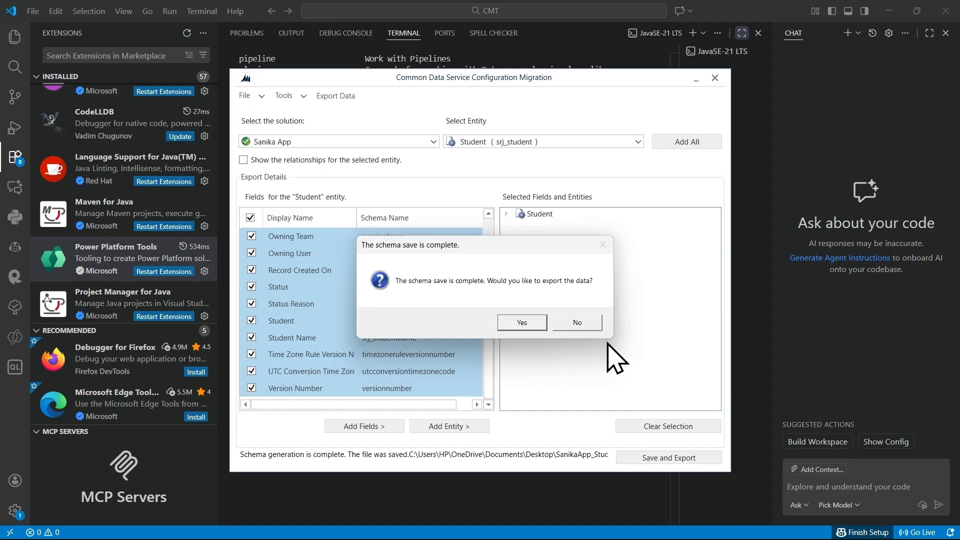
Step: Export the Student data with the saved schema to Sanika_App_StudentInfo_data.zip in the Desktop folder, and exit the export
left_click(530, 331)
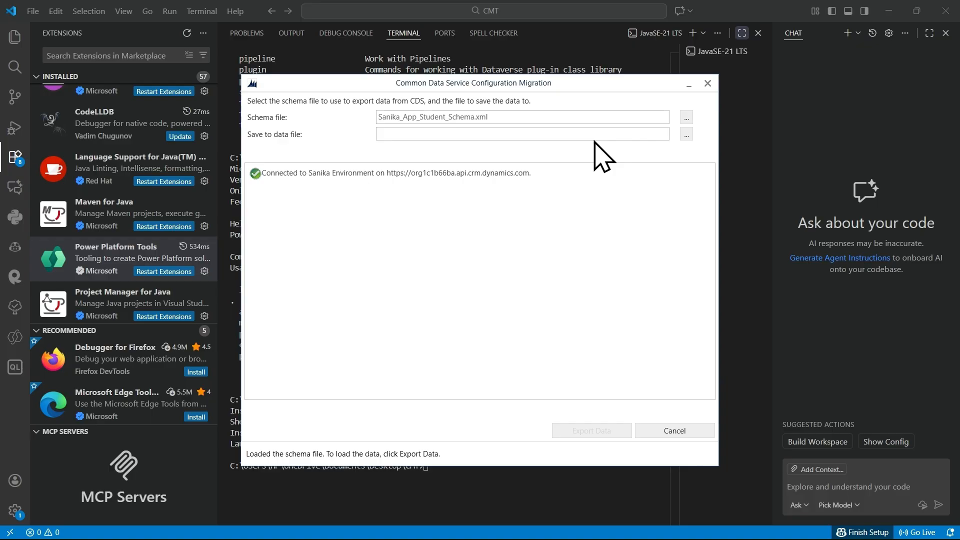
left_click(686, 135)
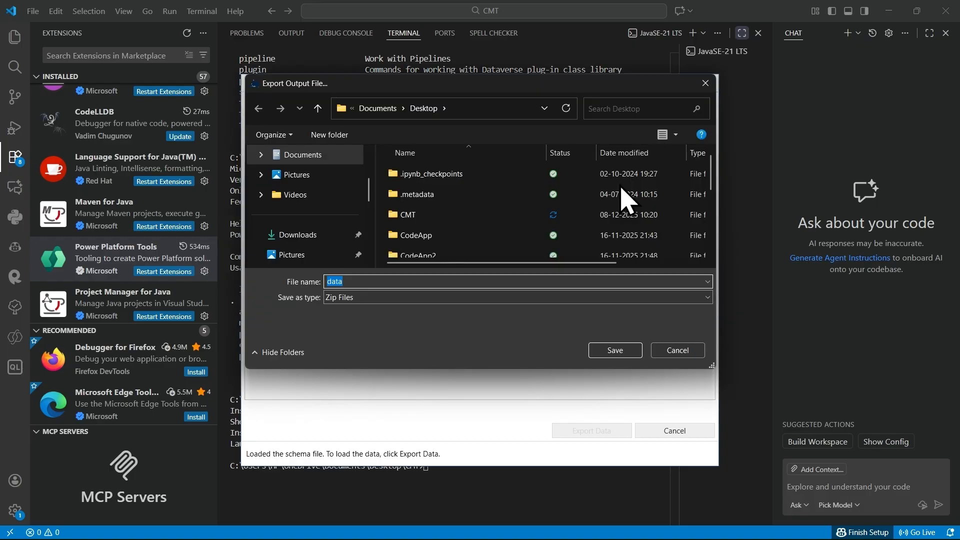
left_click(379, 283)
key("Home")
type("Sanika_App_Student")
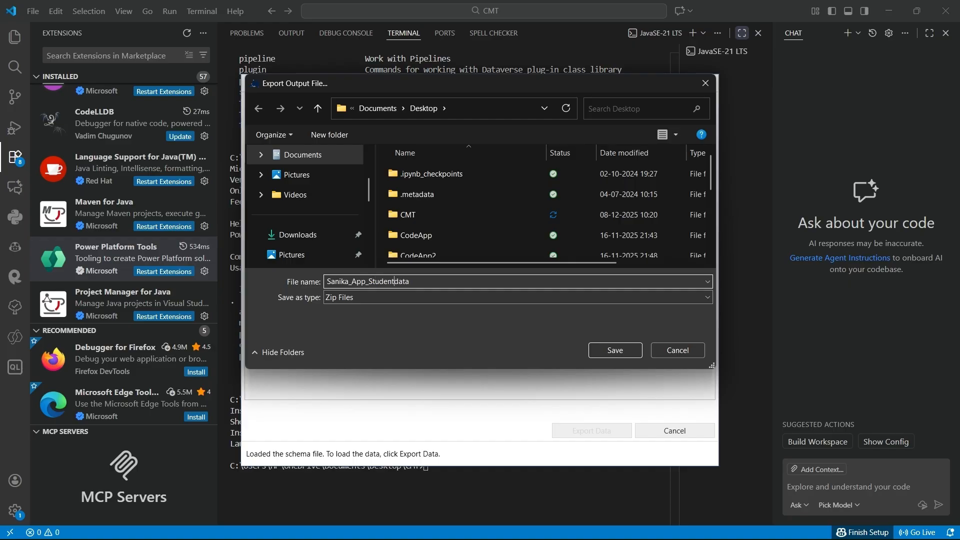
type("Info_")
left_click(609, 356)
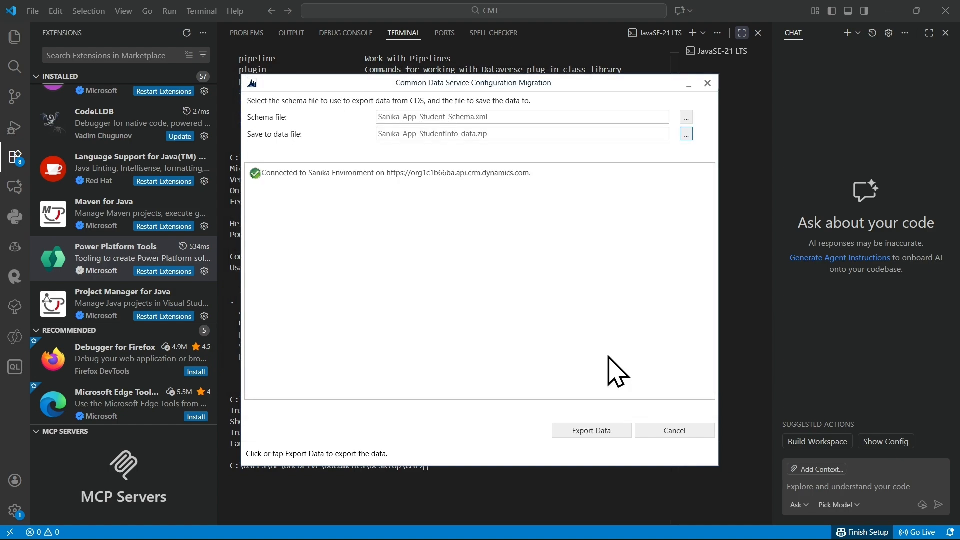
left_click(599, 433)
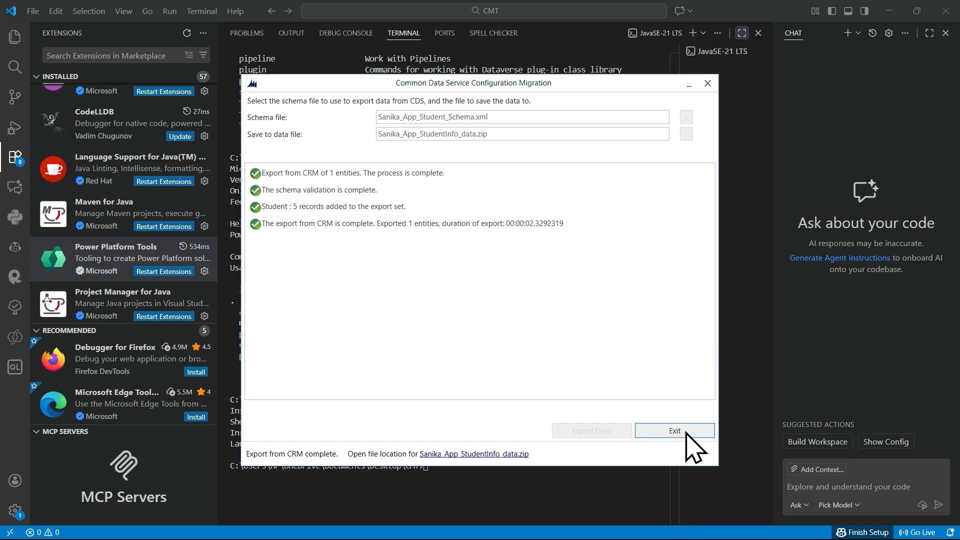
left_click(692, 446)
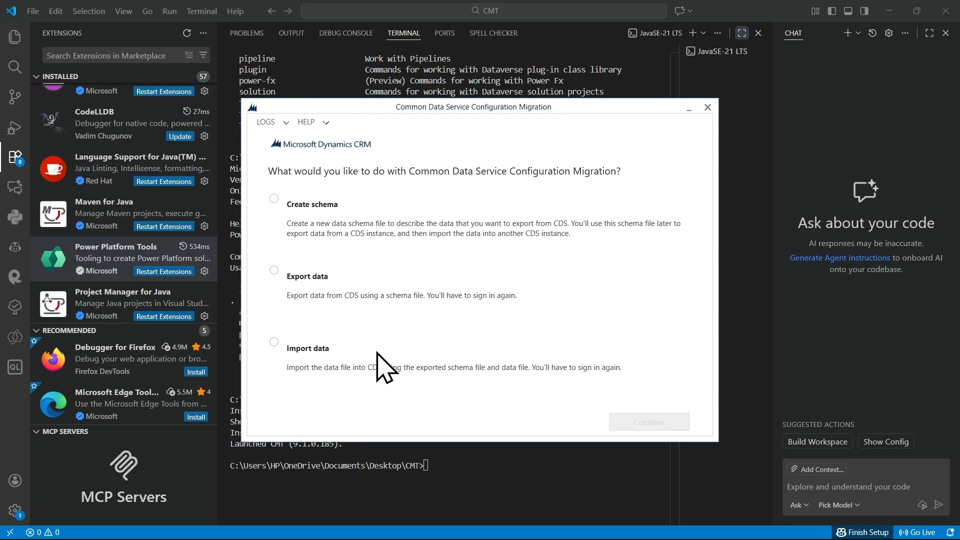
Step: Choose Import data and start an Office 365 login that displays the list of available organizations
left_click(303, 353)
left_click(653, 426)
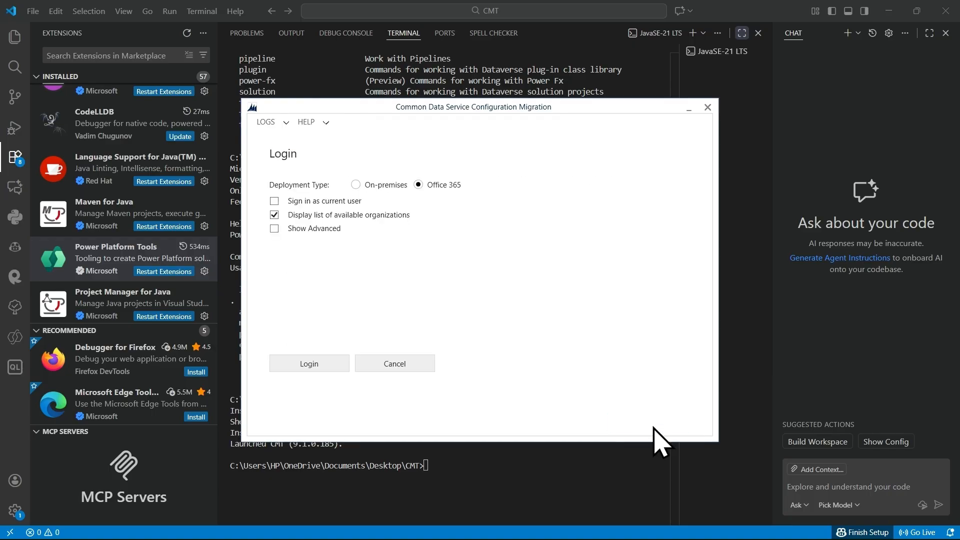
left_click(325, 368)
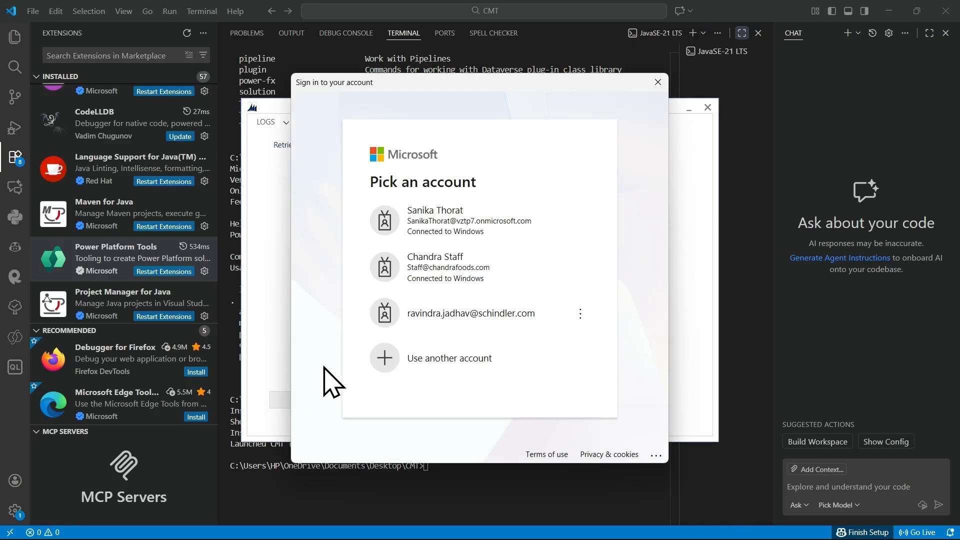
Step: Sign in with the first listed work account, connect to the org42c87747 environment, and open the zip file selection for the import
left_click(432, 234)
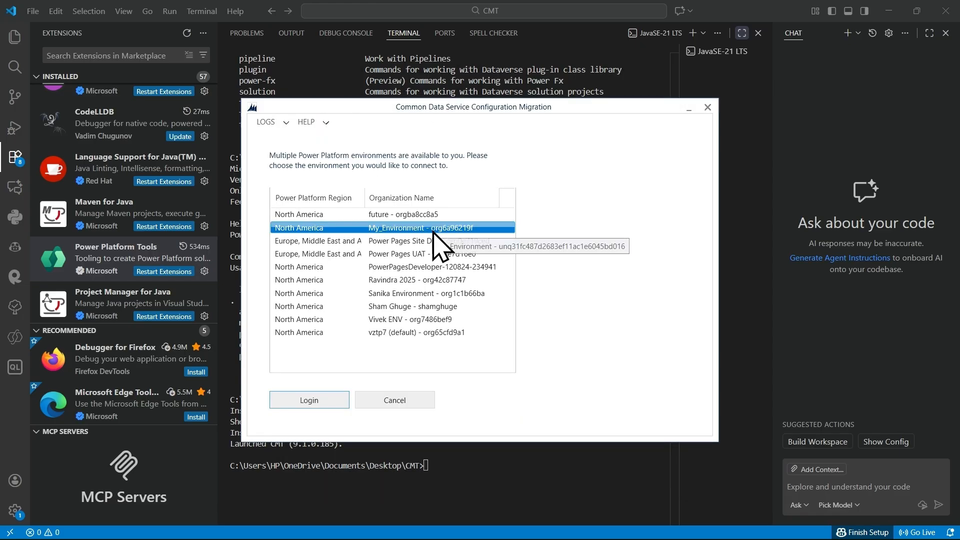
left_click(426, 254)
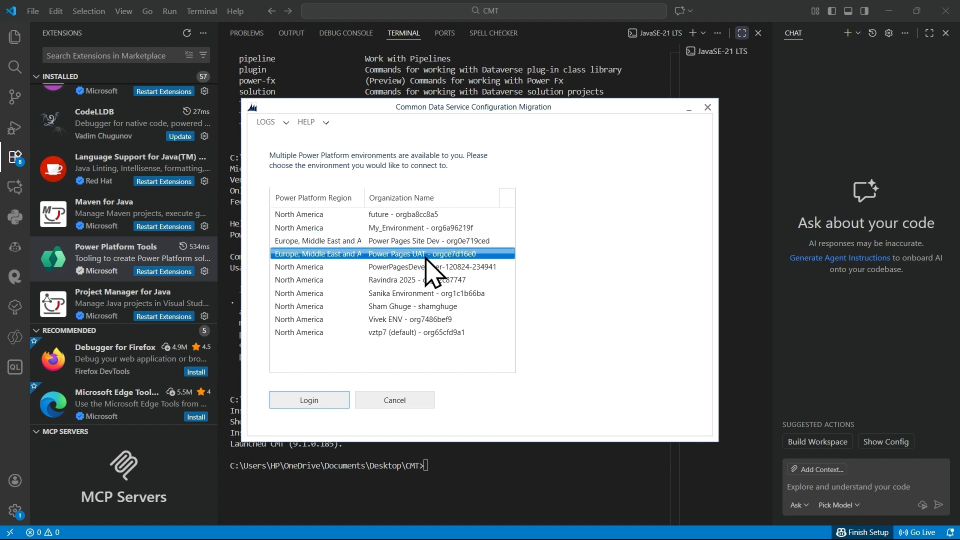
left_click(411, 292)
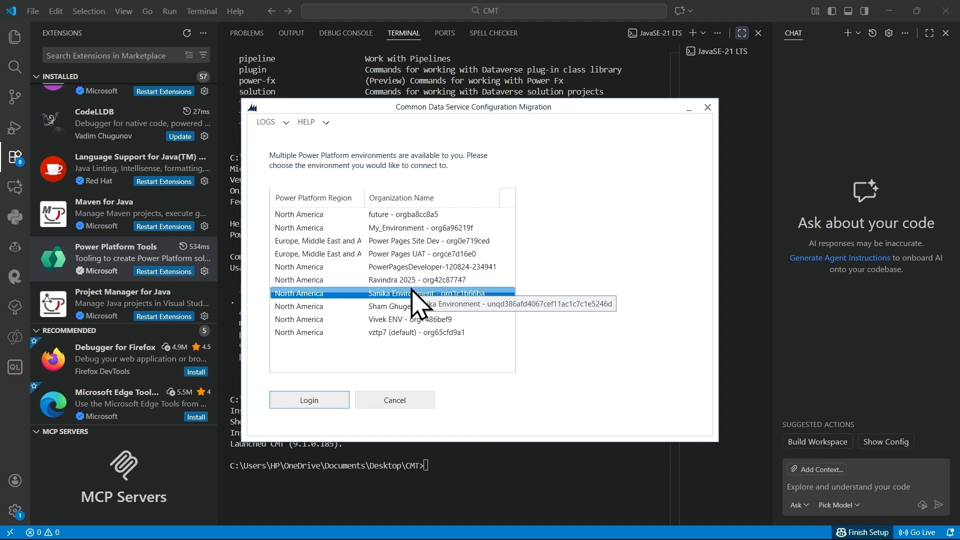
left_click(425, 280)
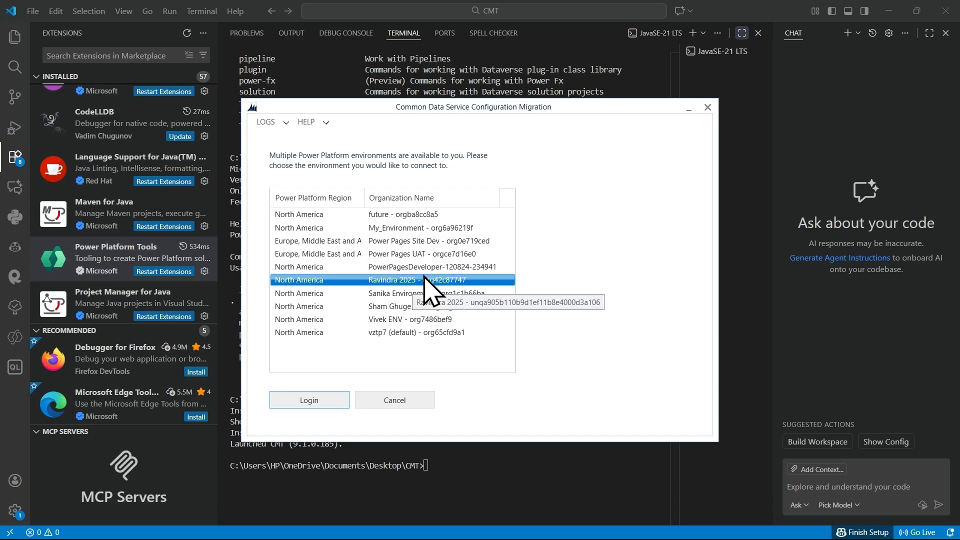
left_click(323, 400)
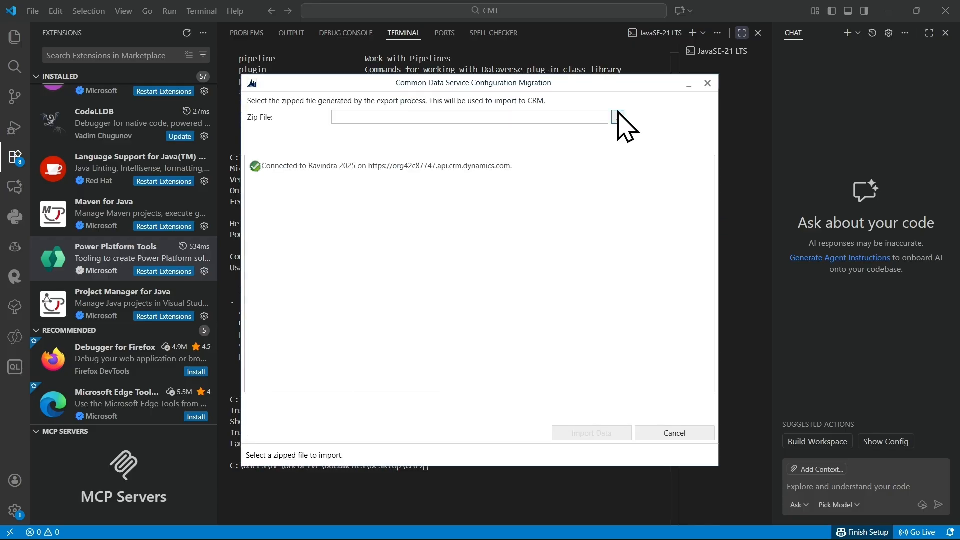
left_click(618, 117)
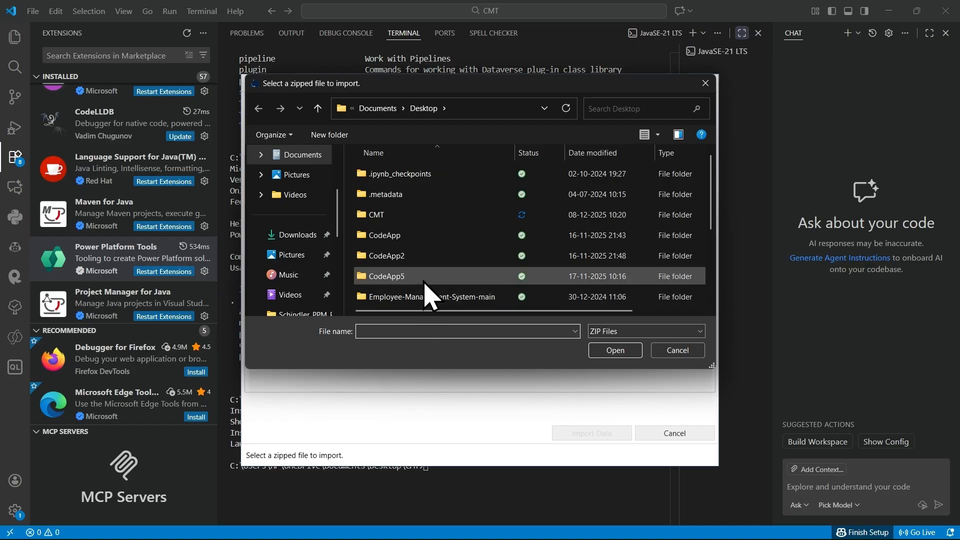
Step: Look for the exported zip file in the Desktop, CMT and Documents folders
scroll(299, 210, "down", 4)
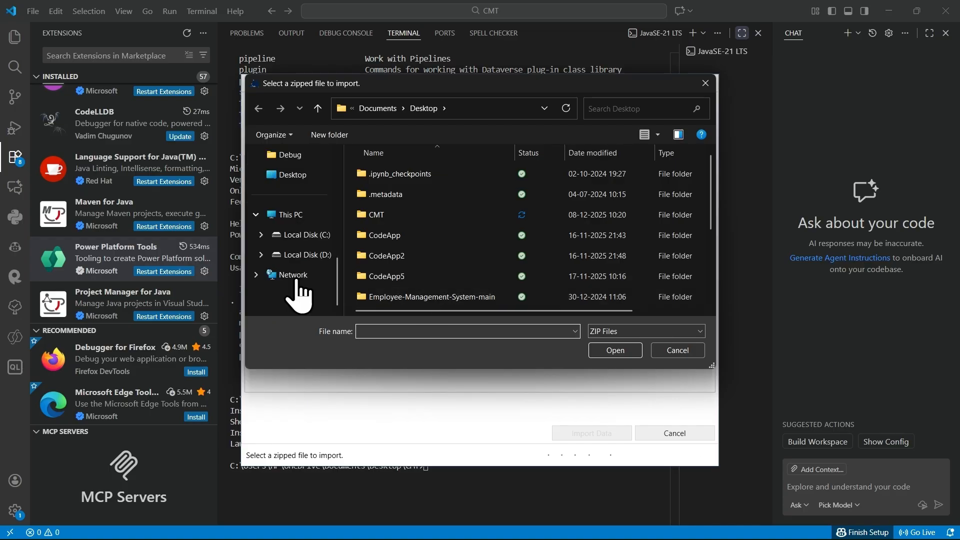
scroll(299, 240, "up", 5)
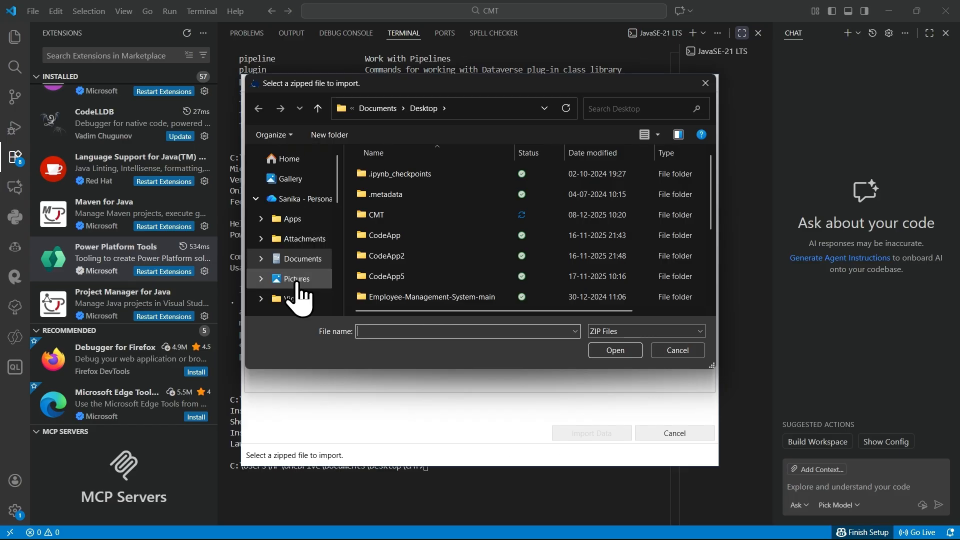
left_click(292, 165)
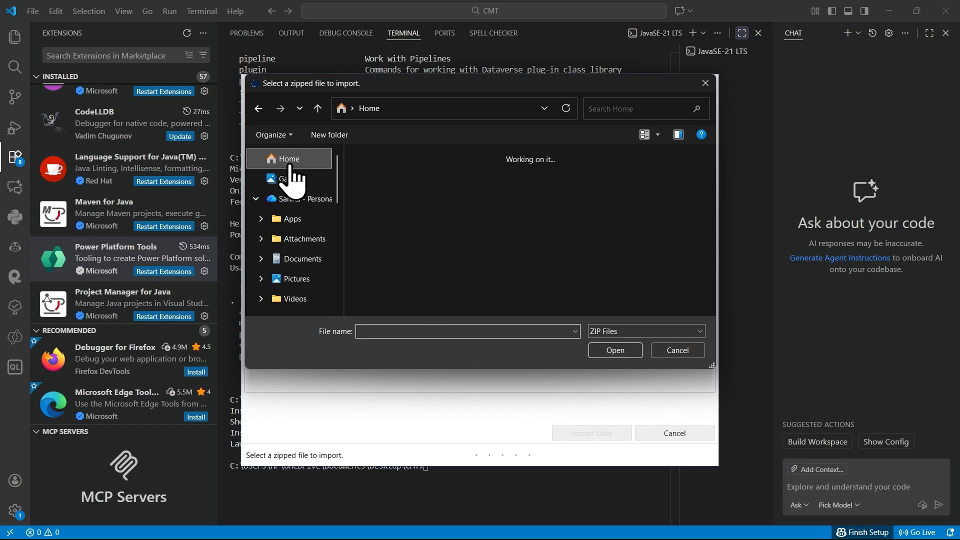
scroll(537, 245, "down", 2)
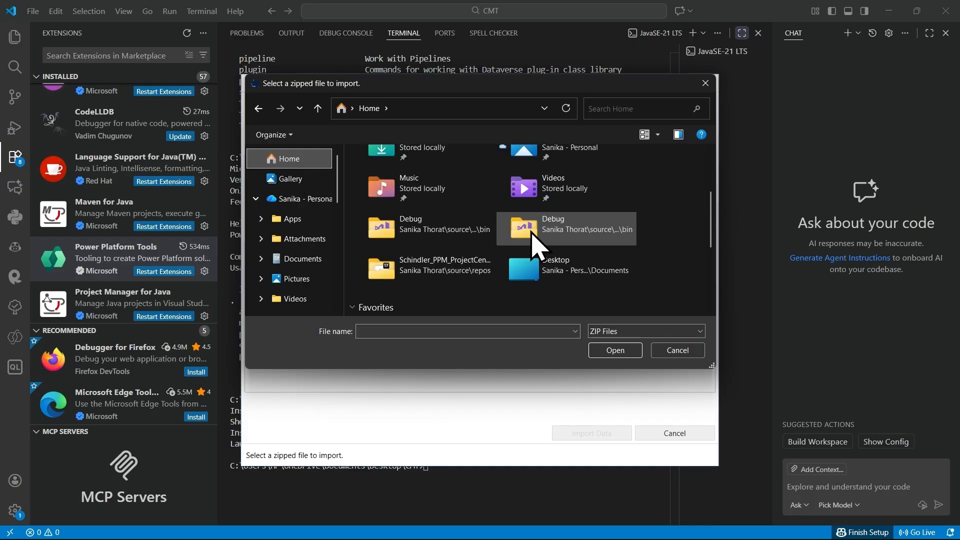
left_click(569, 270)
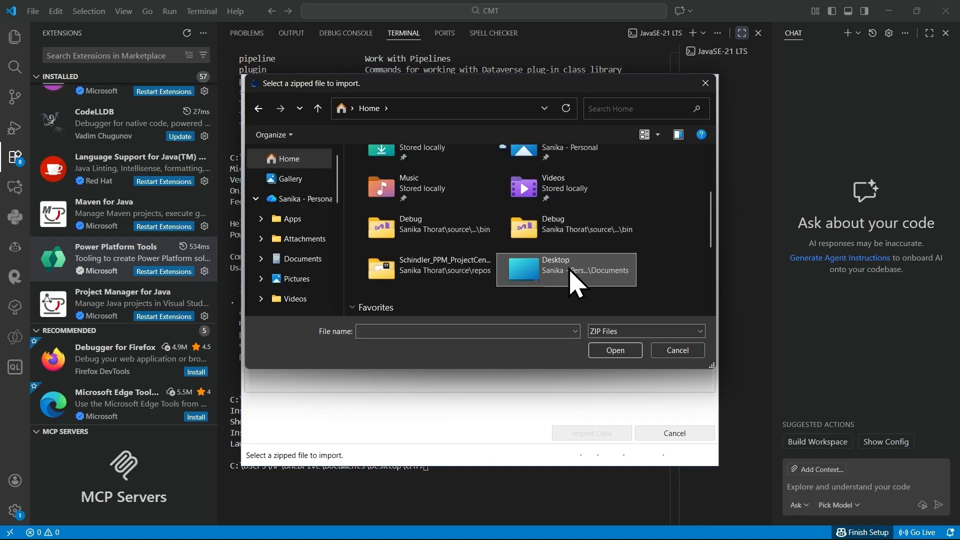
double_click(569, 270)
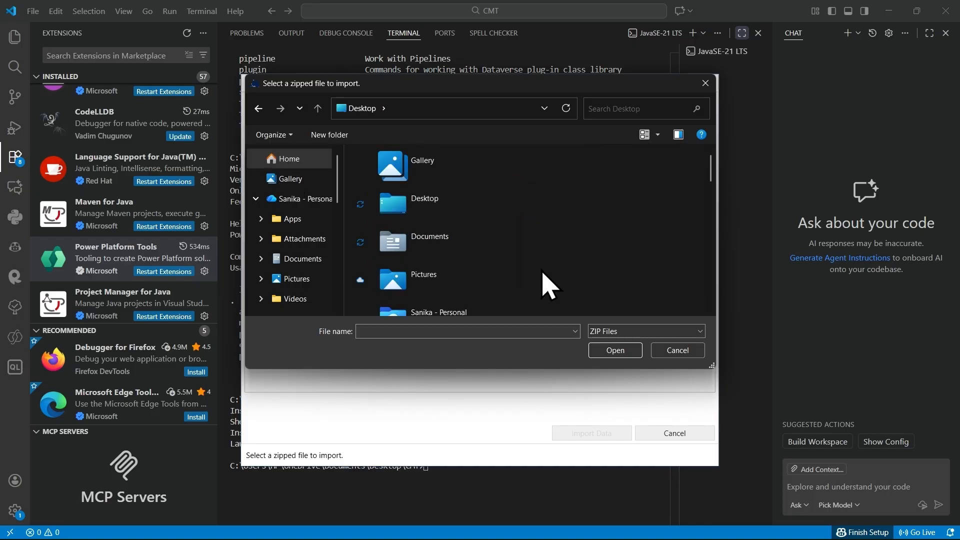
double_click(469, 215)
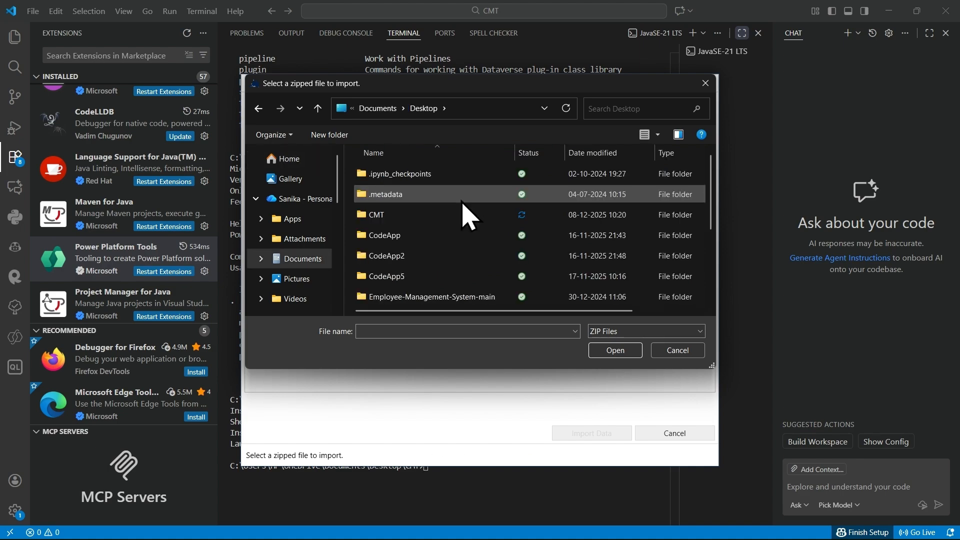
left_click(425, 218)
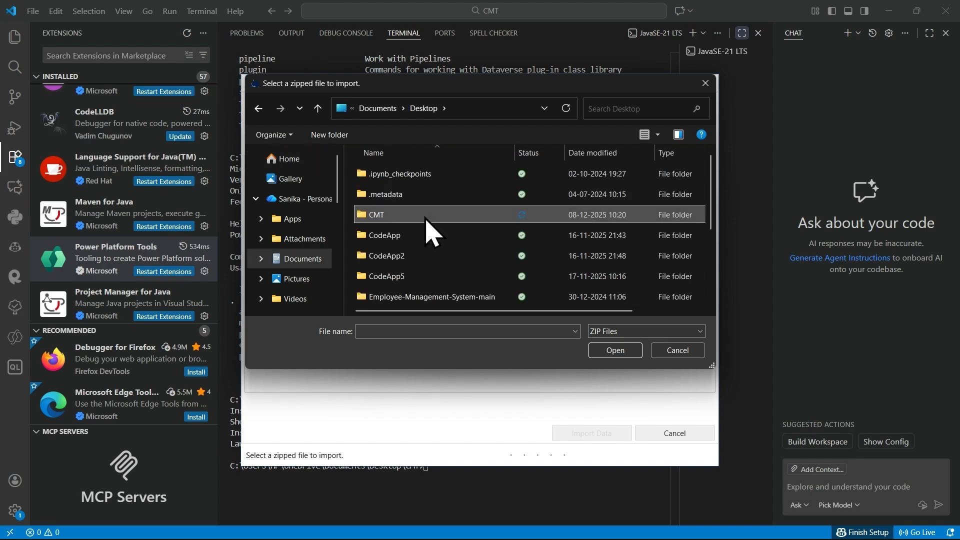
double_click(426, 218)
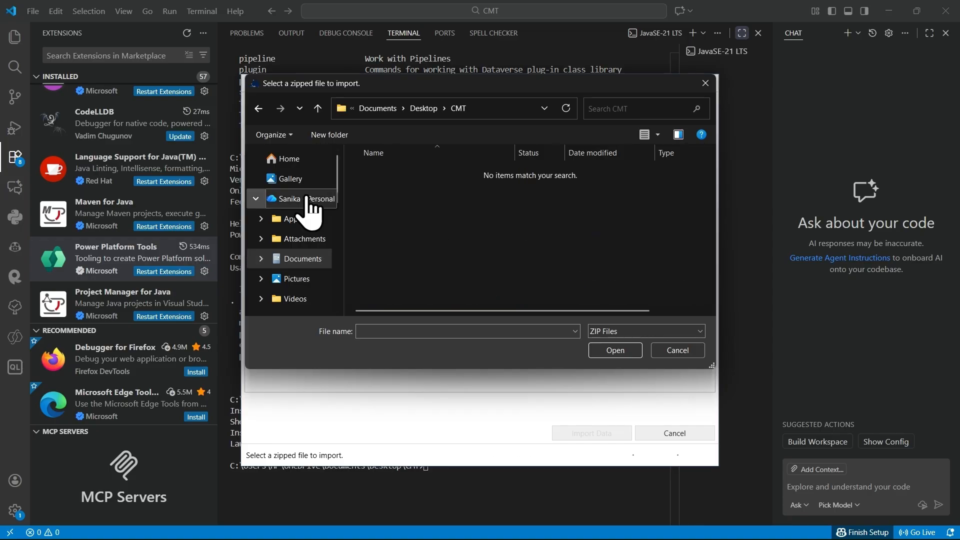
scroll(306, 265, "down", 3)
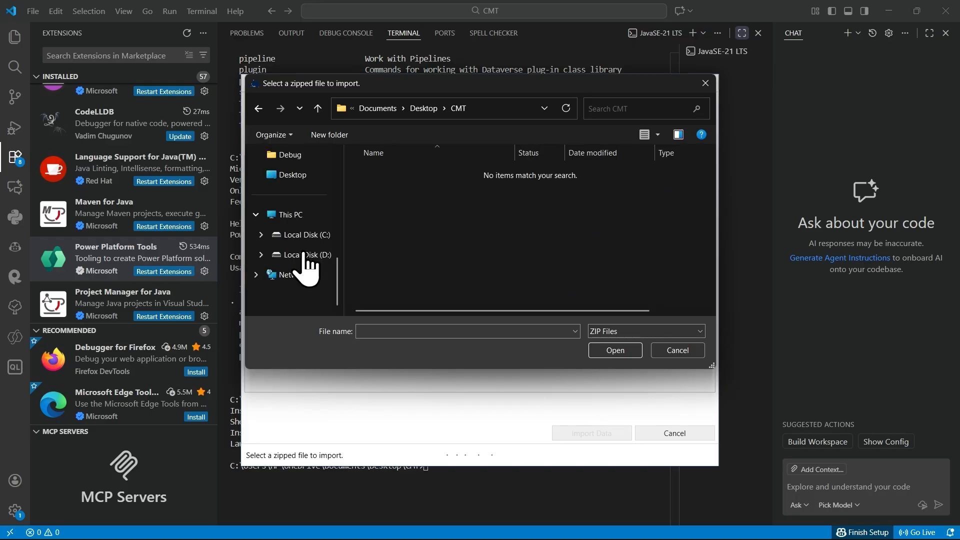
scroll(306, 250, "up", 3)
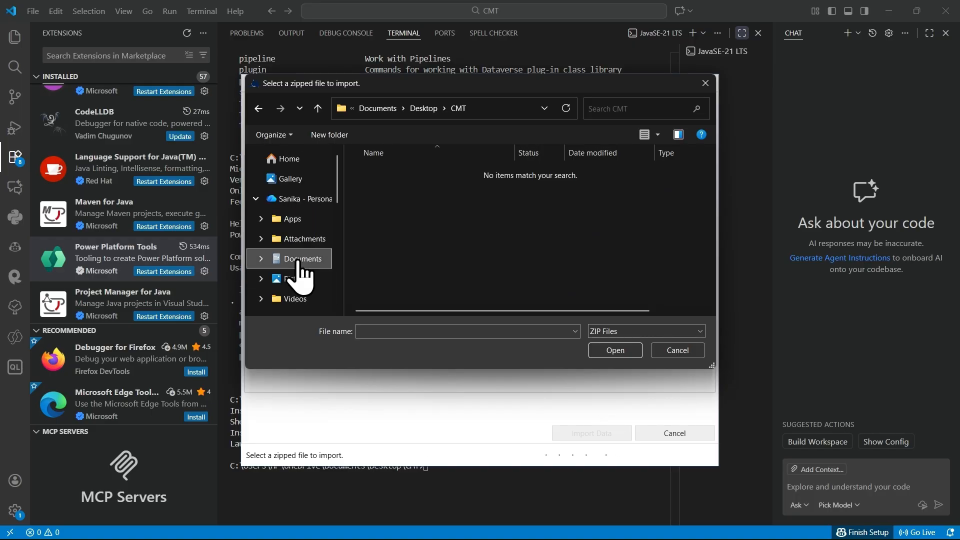
left_click(299, 264)
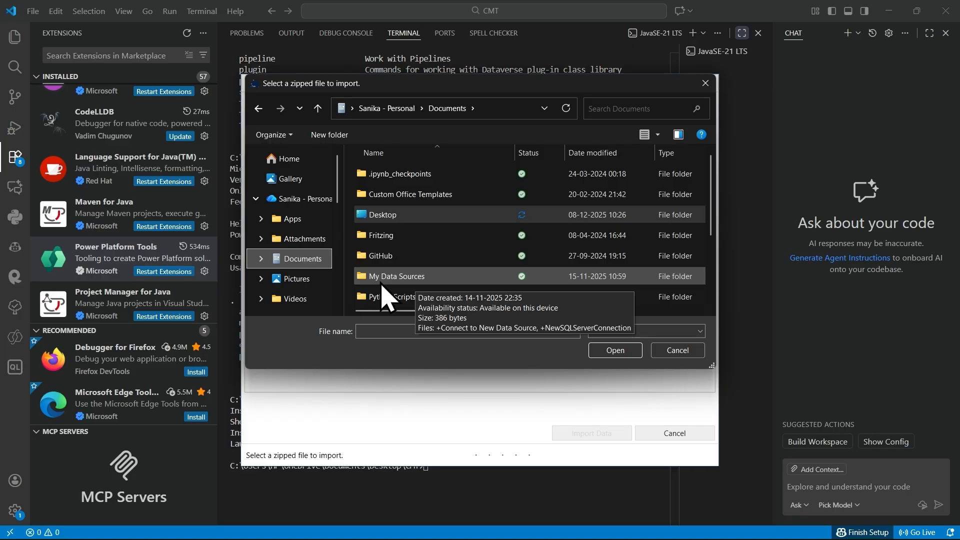
Step: Import the data from the recent file Sanika_App_StudentInfo_data.zip and exit the import once it has run
left_click(289, 159)
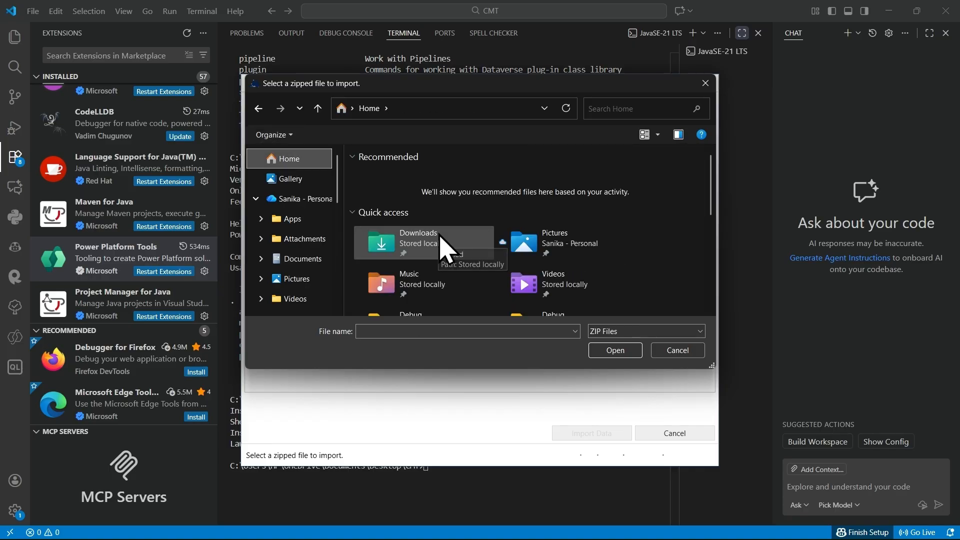
scroll(443, 249, "down", 3)
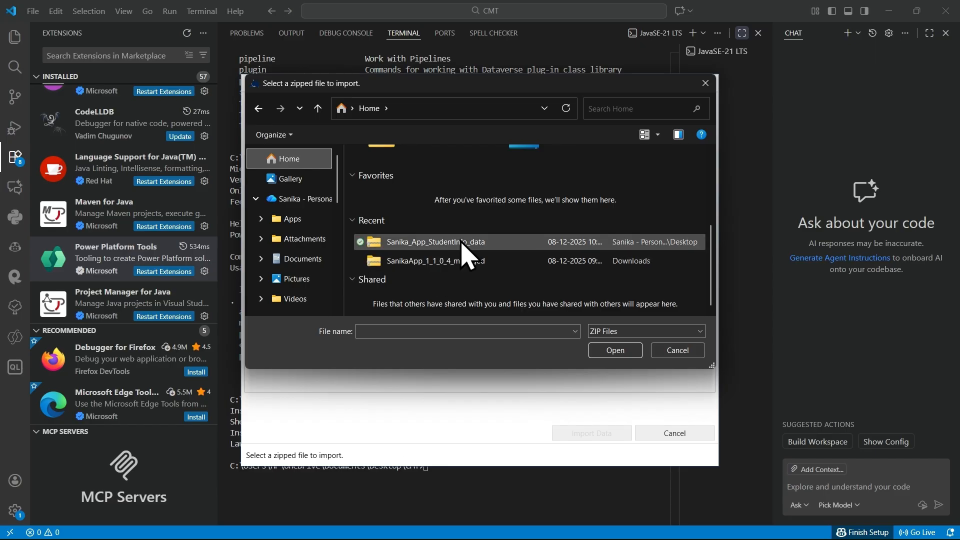
left_click(462, 243)
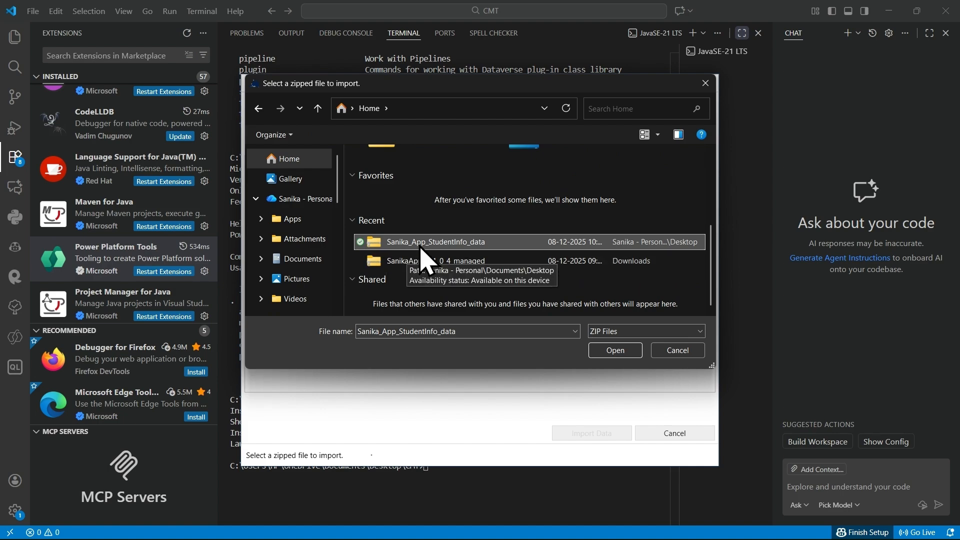
left_click(615, 350)
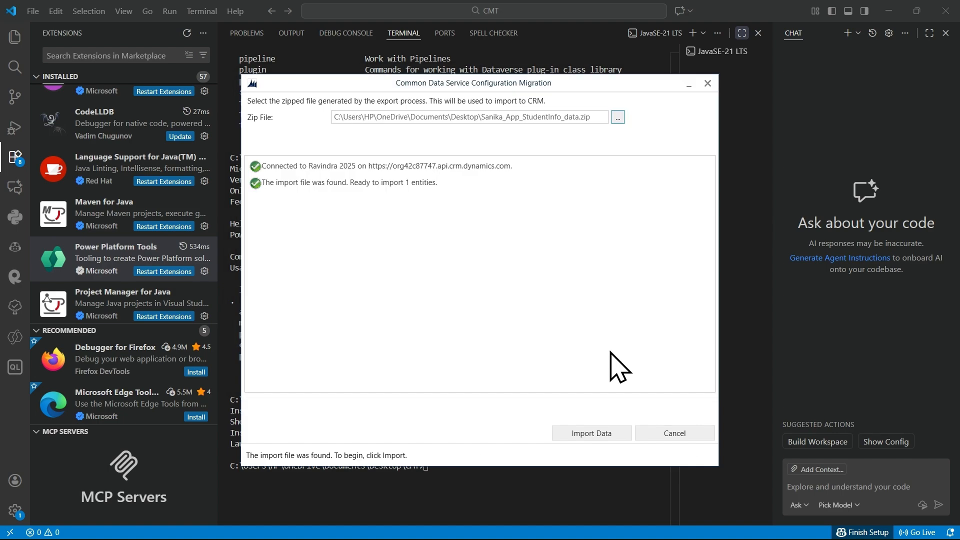
left_click(592, 433)
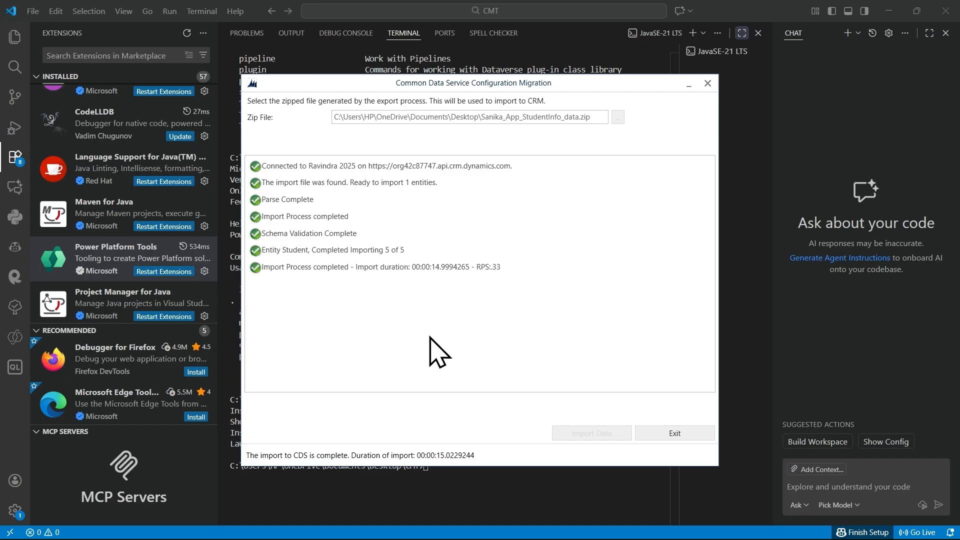
left_click(665, 434)
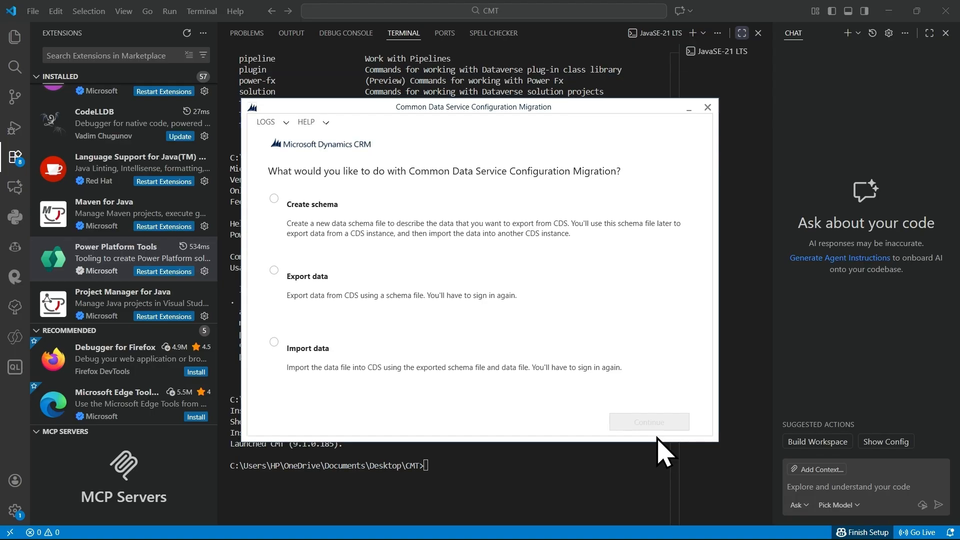
Step: Switch to Power Apps in the browser and open the Student table's data for editing in the target environment
key("alt+Tab")
key("alt+Tab")
key("alt+Tab")
key("alt+Tab")
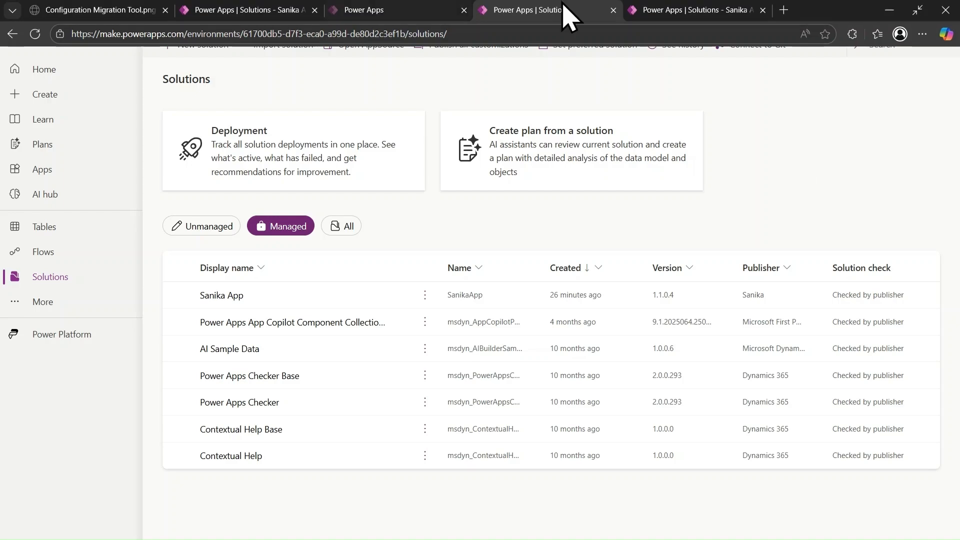
left_click(665, 7)
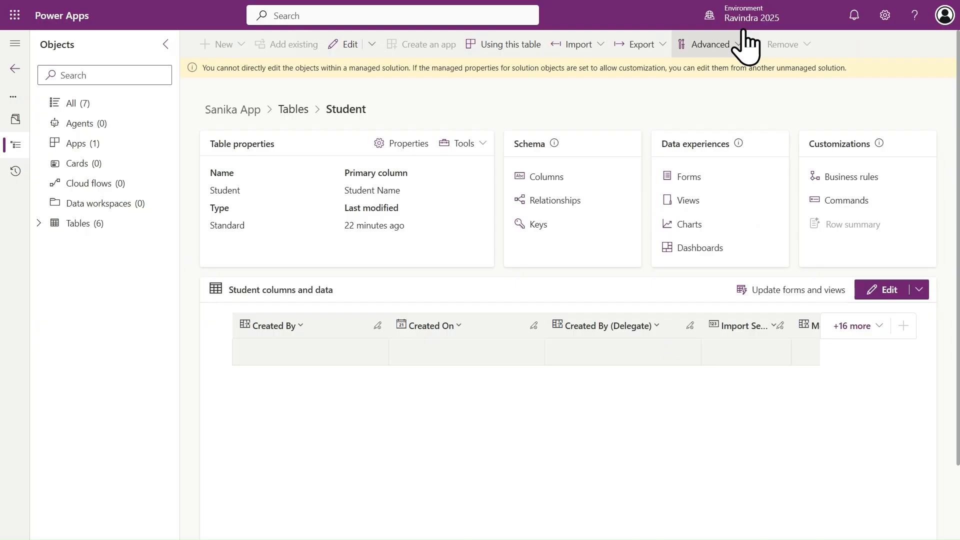
left_click(885, 290)
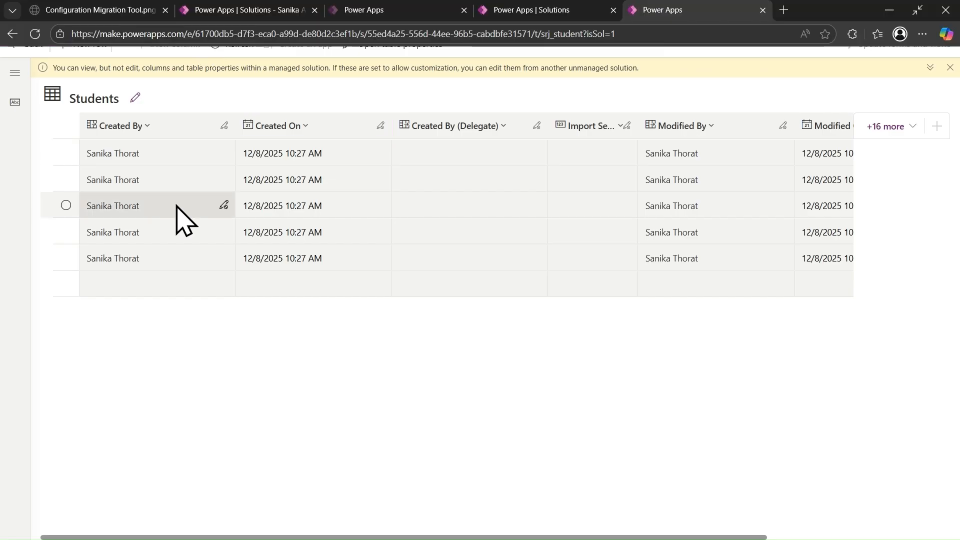
Step: Show all existing columns in the Students data grid and save the column selection
scroll(363, 196, "right", 1)
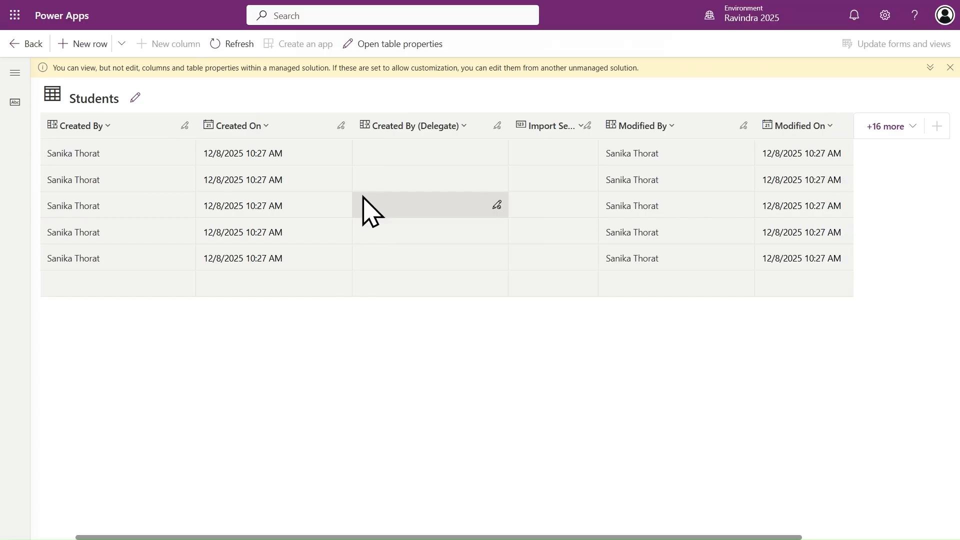
scroll(364, 197, "right", 1)
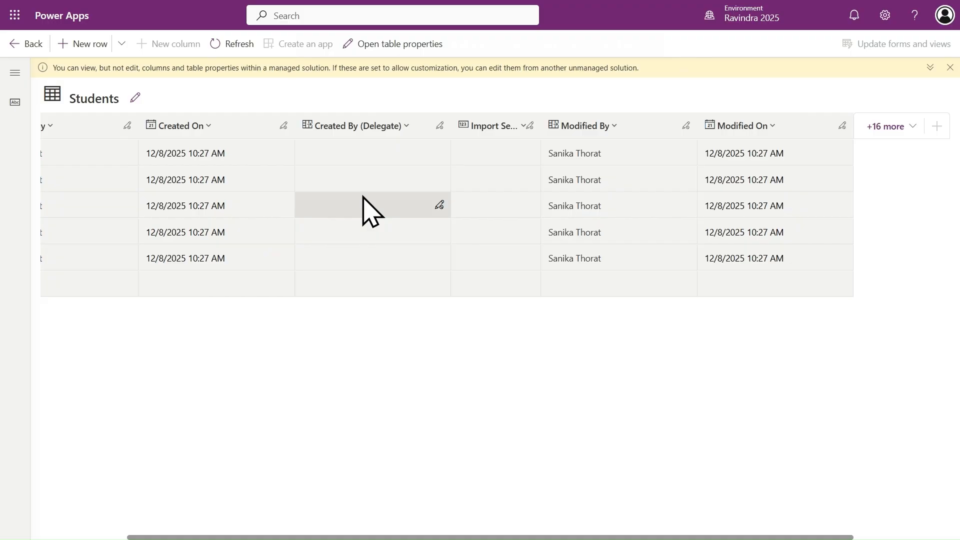
scroll(363, 197, "left", 2)
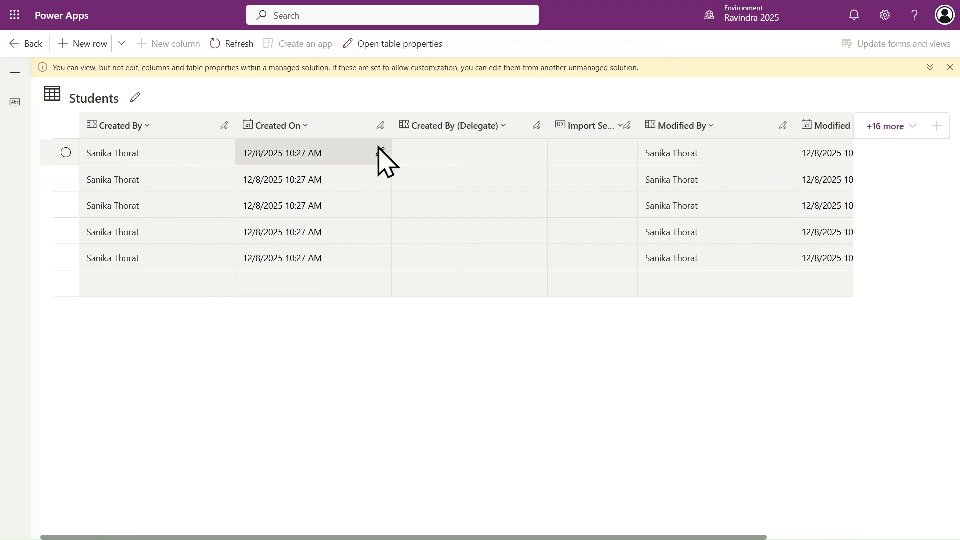
left_click(881, 129)
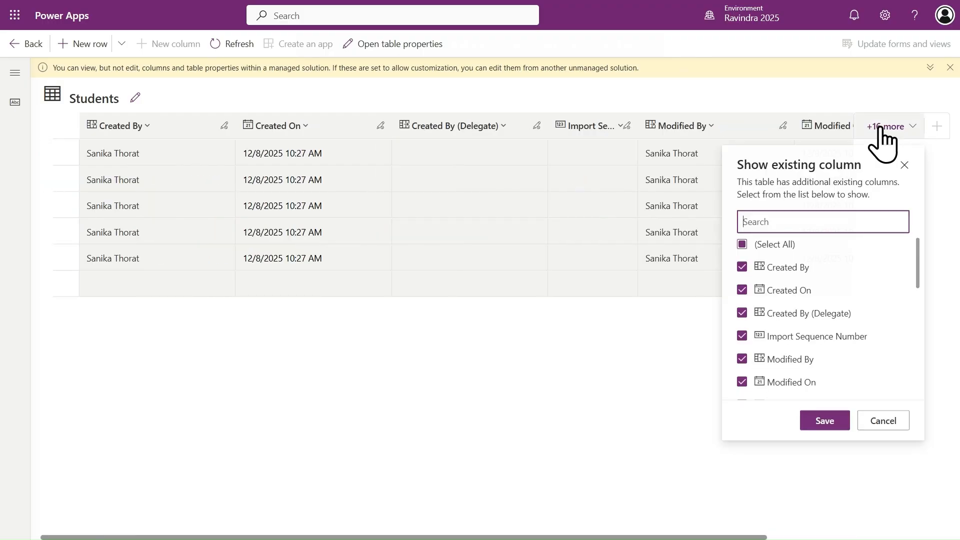
left_click(743, 245)
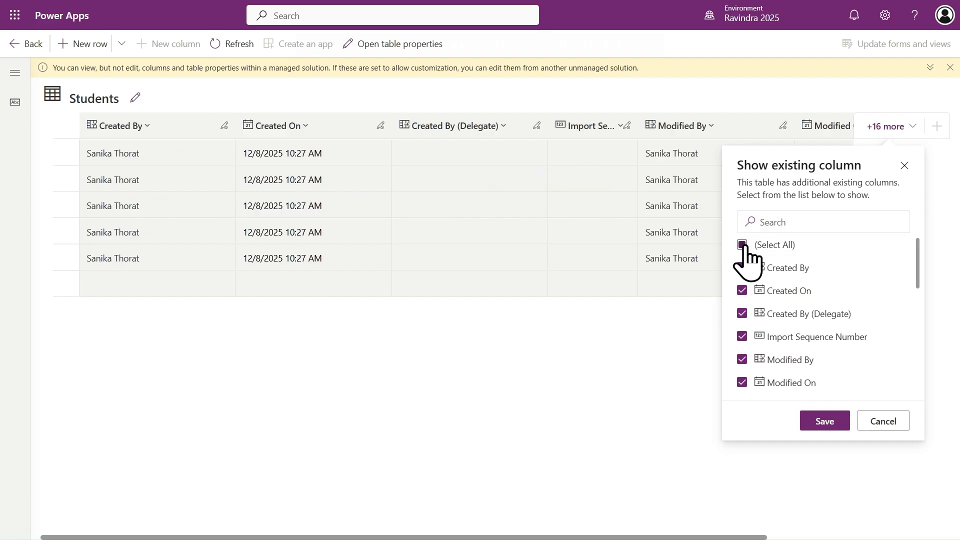
left_click(743, 245)
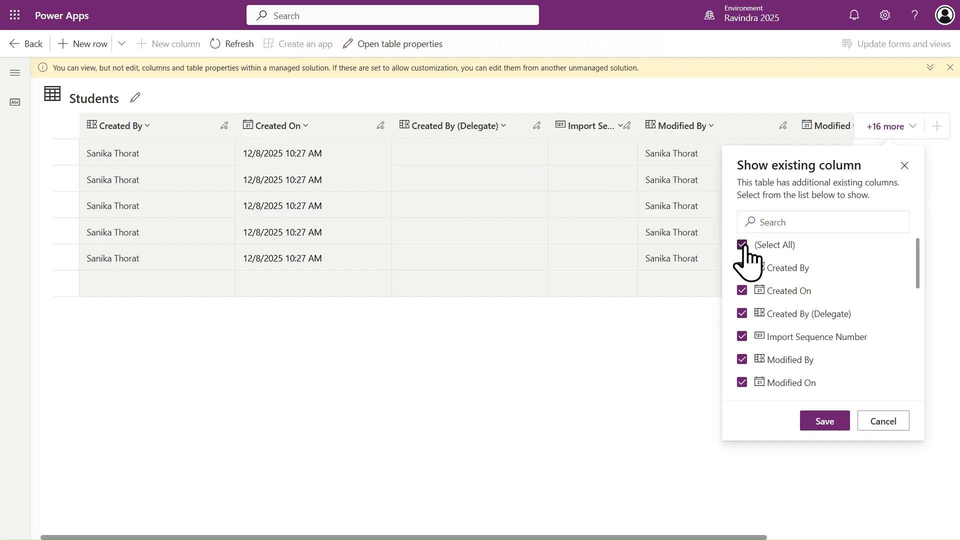
left_click(825, 422)
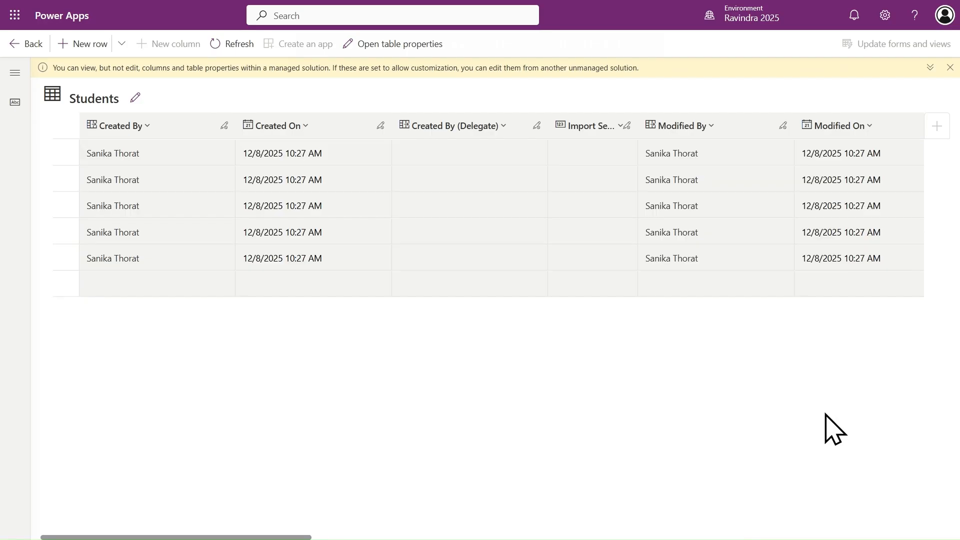
Step: Examine the imported student records across all columns of the Students table, including Date of Birth, Gender and Student Name
scroll(693, 309, "right", 5)
scroll(694, 308, "right", 10)
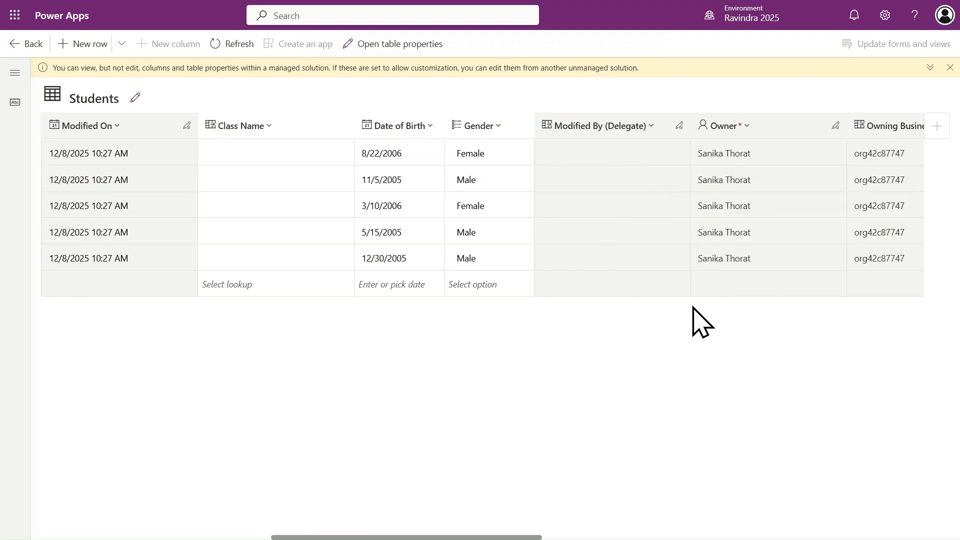
scroll(694, 309, "right", 3)
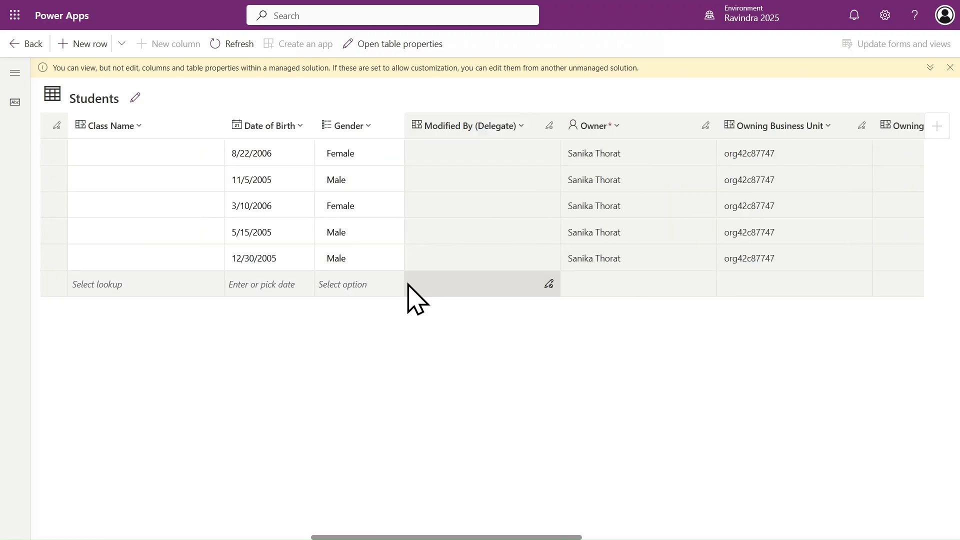
scroll(407, 295, "right", 10)
scroll(408, 295, "right", 10)
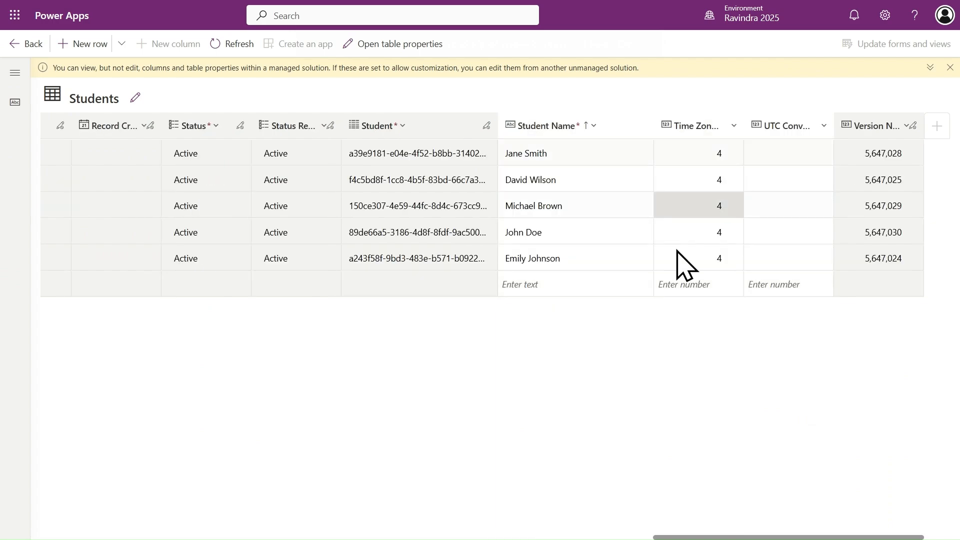
scroll(529, 260, "left", 1)
scroll(530, 260, "left", 10)
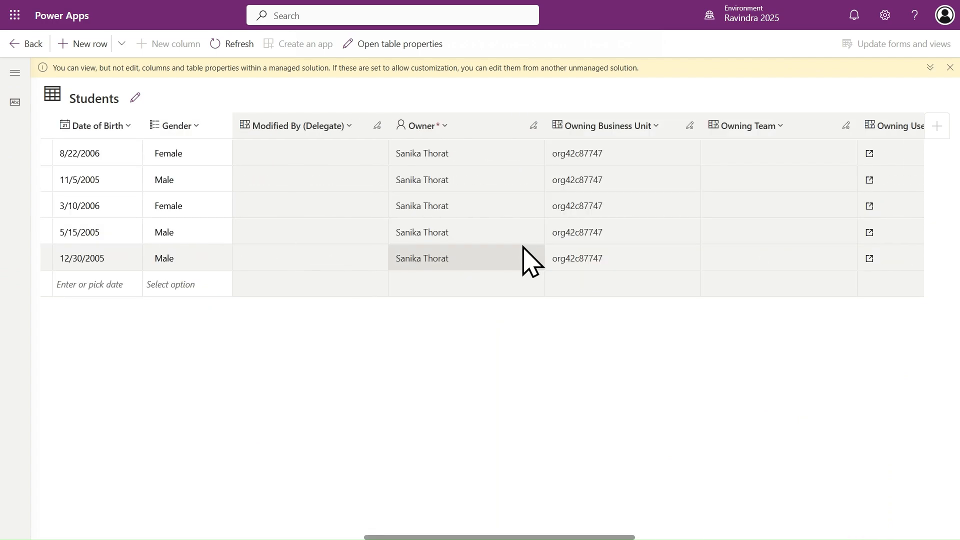
scroll(523, 246, "right", 10)
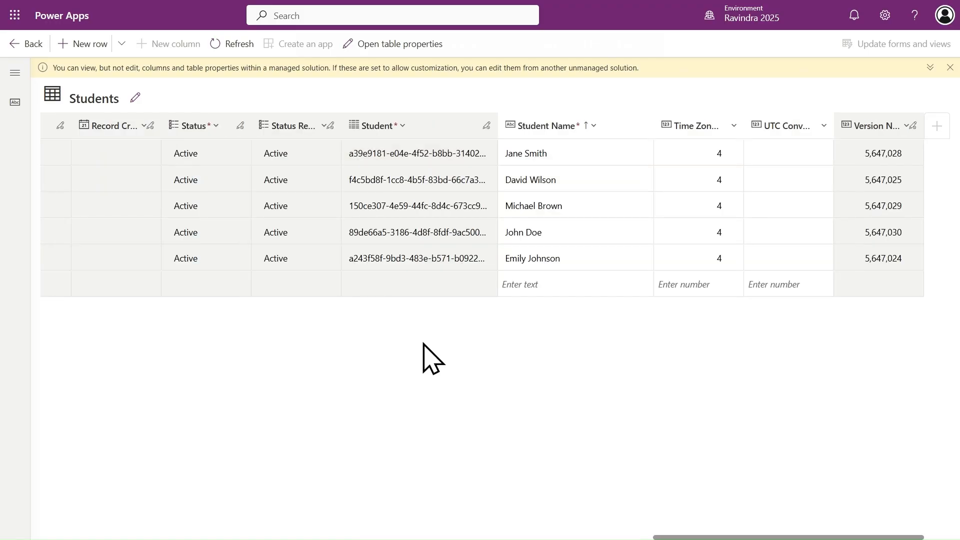
scroll(423, 344, "left", 5)
scroll(423, 344, "left", 3)
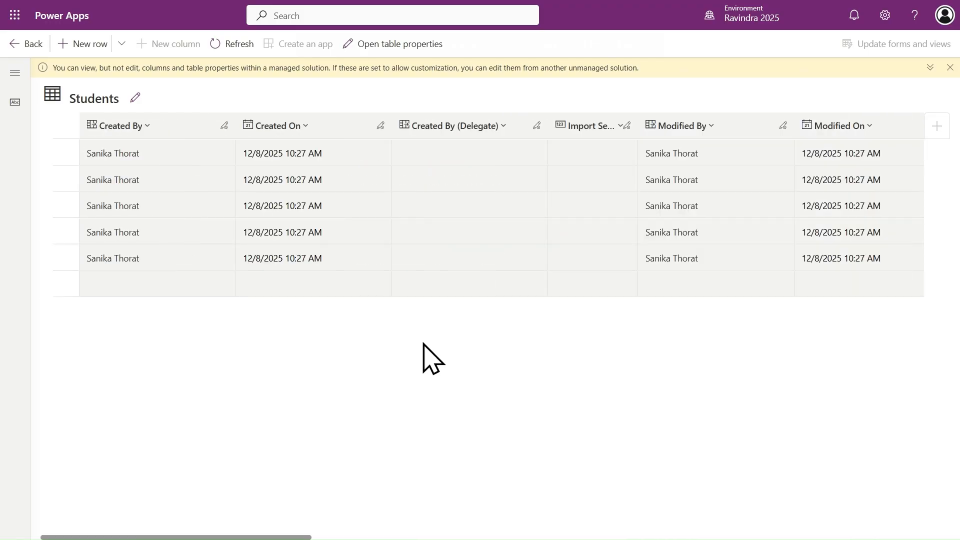